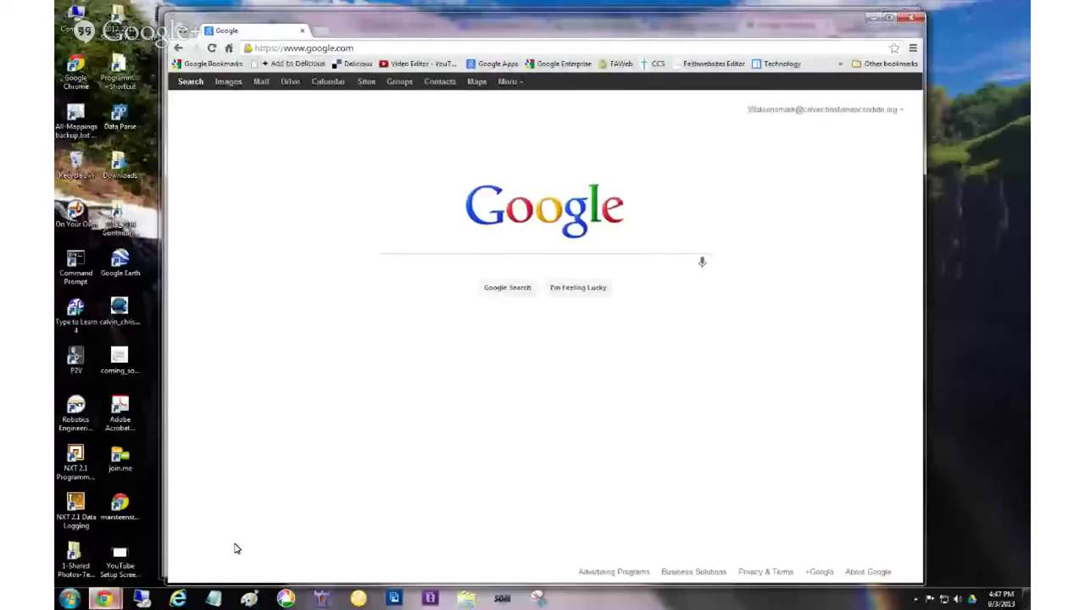
# Maximize the Chrome window and open a new browser tab.
pyautogui.press('super+Up')
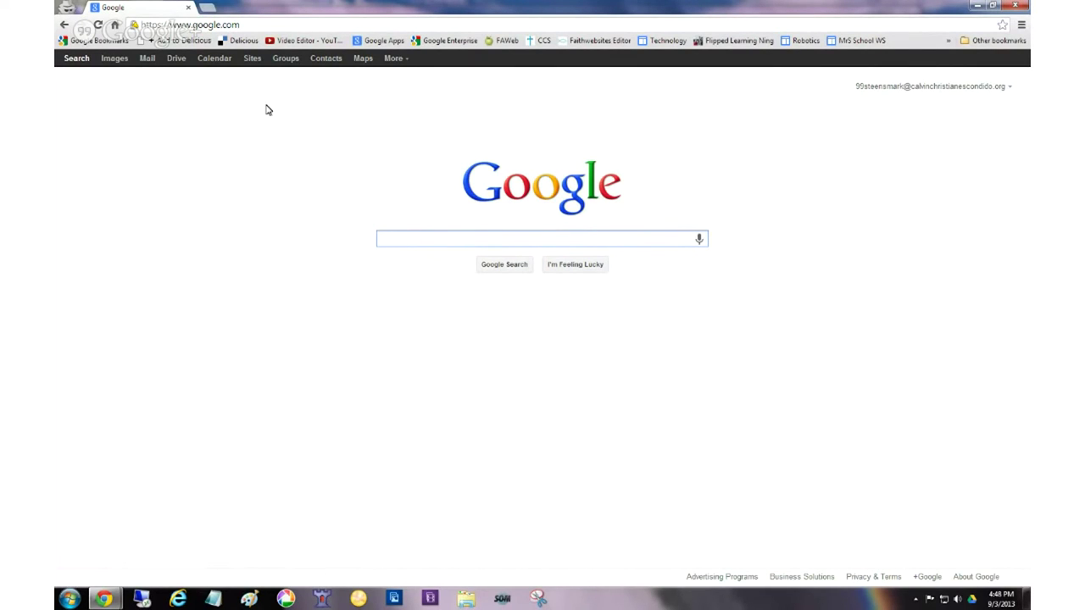
pyautogui.click(208, 9)
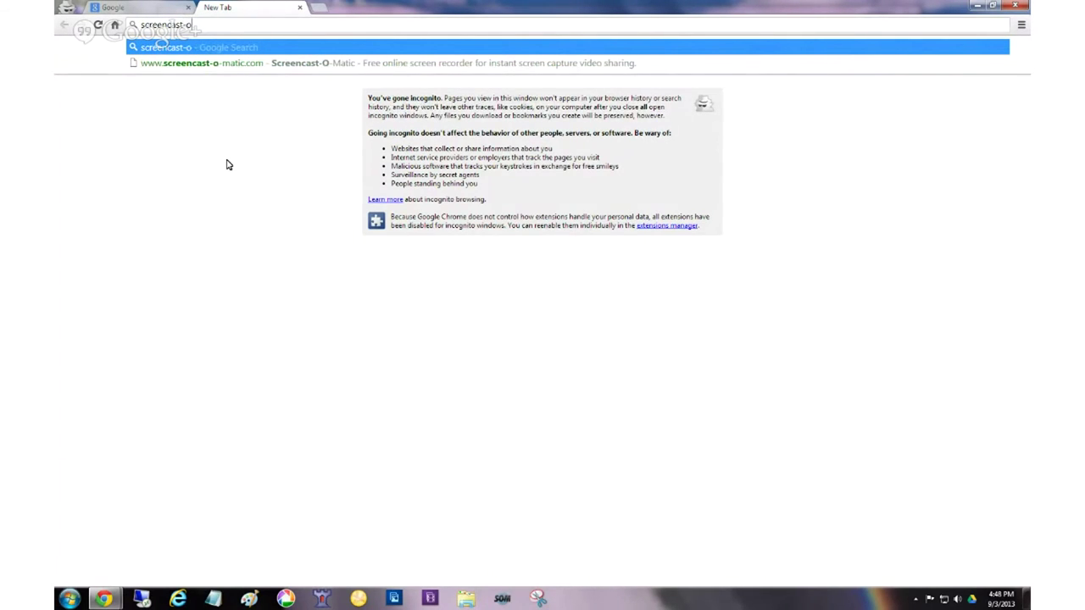
# Finish entering screencast-o-matic.com and load the site.
pyautogui.write('-matic.com')
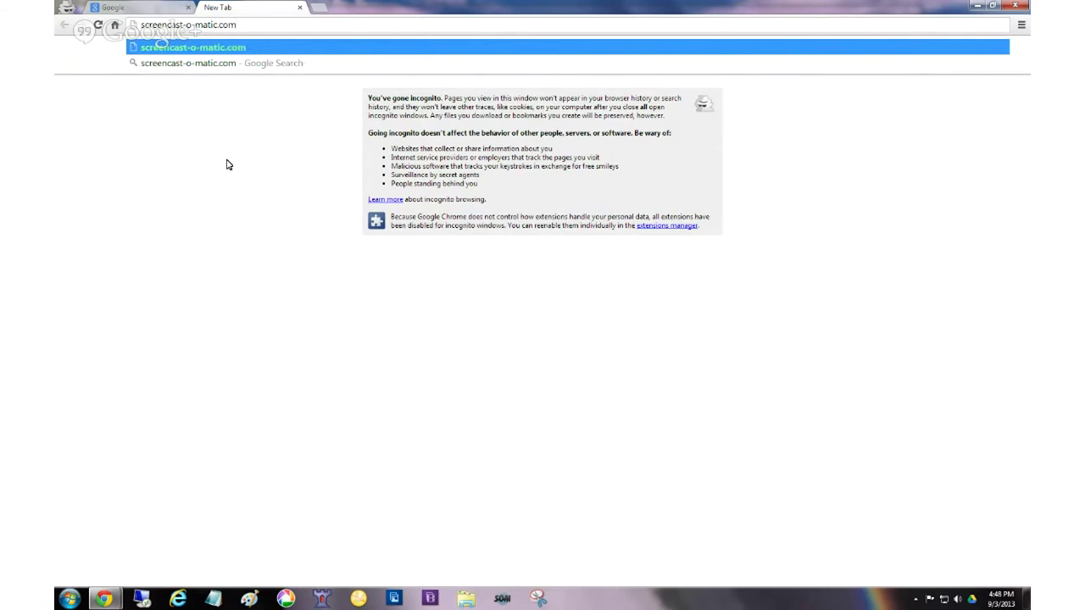
pyautogui.press('Return')
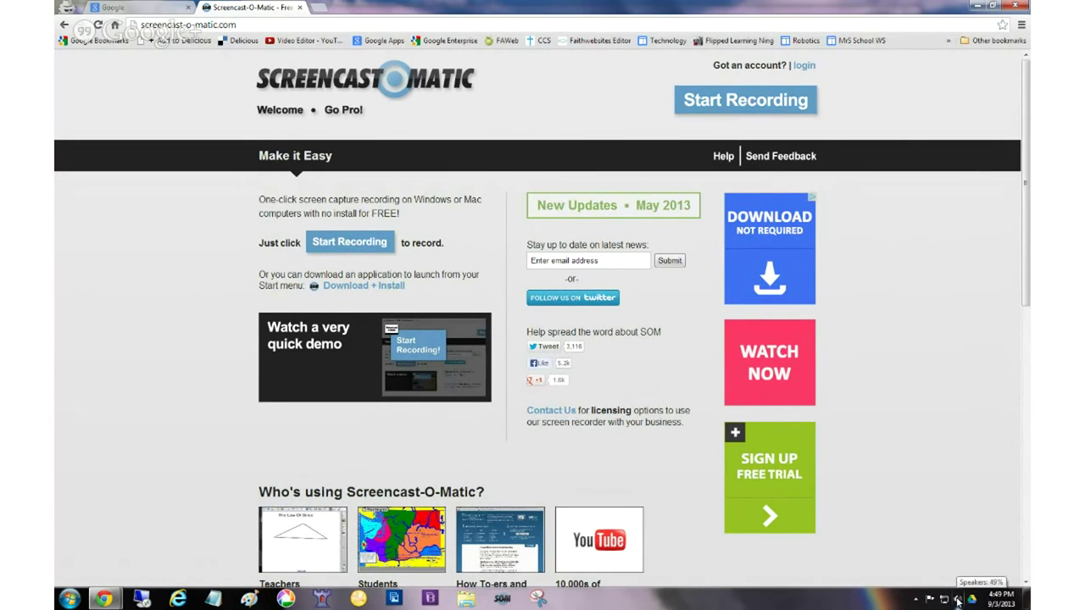
# Check the speaker and Volume Mixer levels, then open Realtek HD Audio Manager from the tray.
pyautogui.rightClick(956, 601)
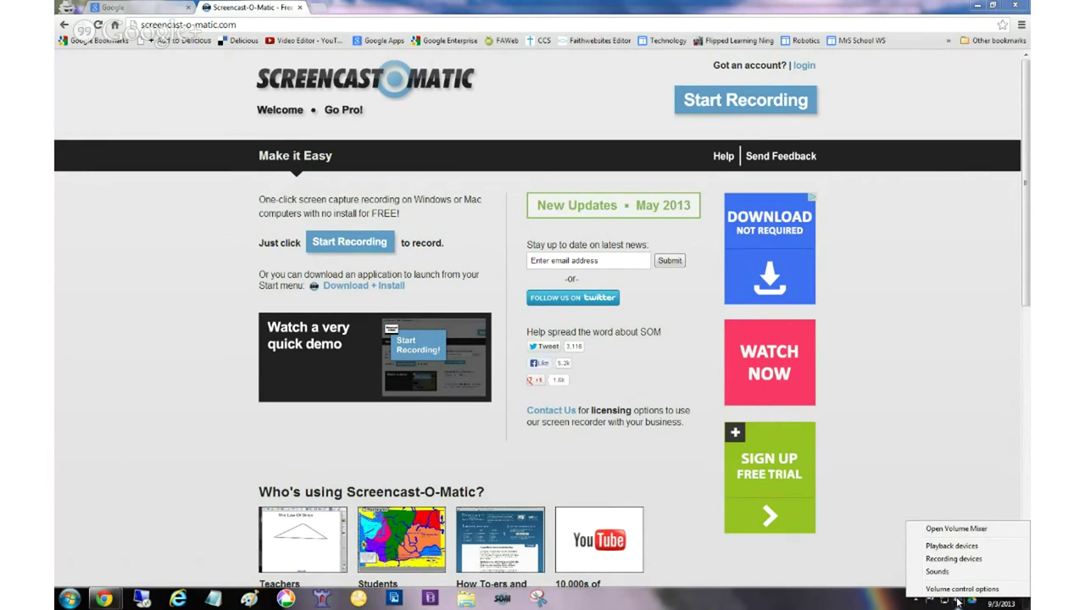
pyautogui.click(956, 529)
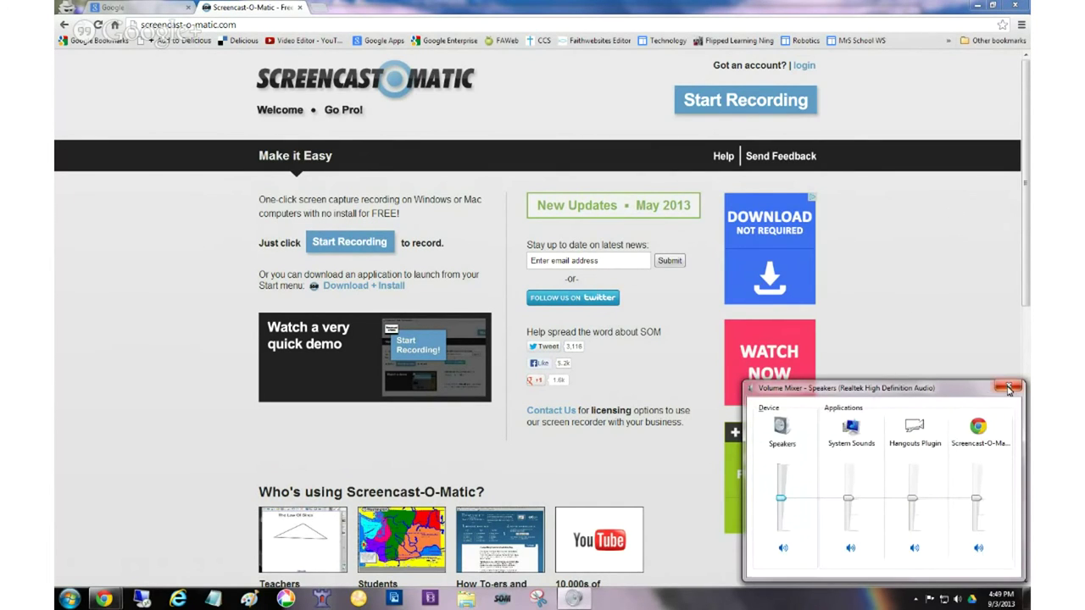
pyautogui.click(1009, 389)
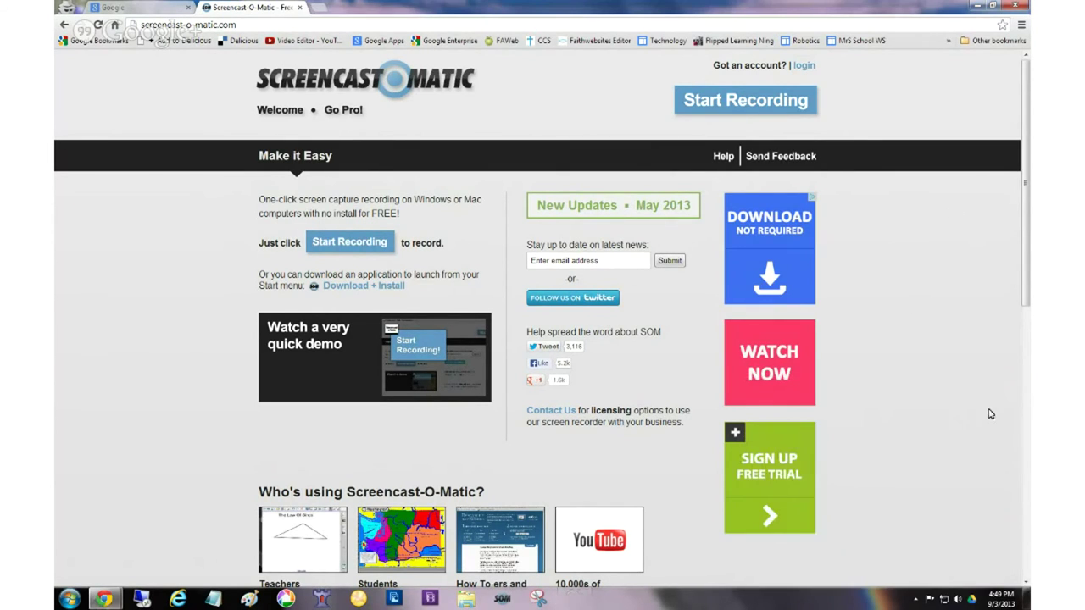
pyautogui.click(955, 599)
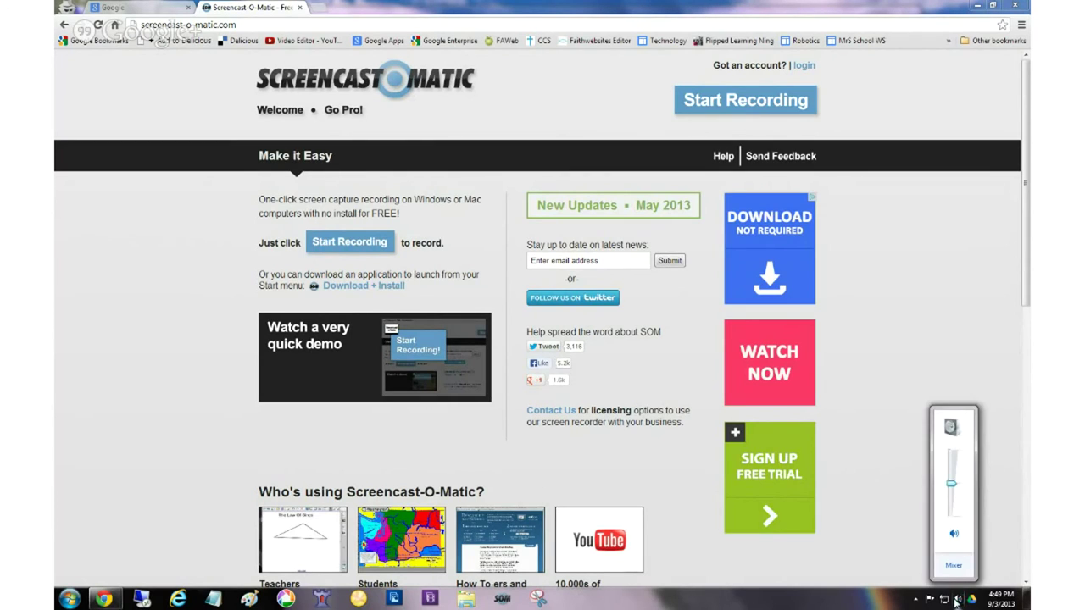
pyautogui.click(952, 565)
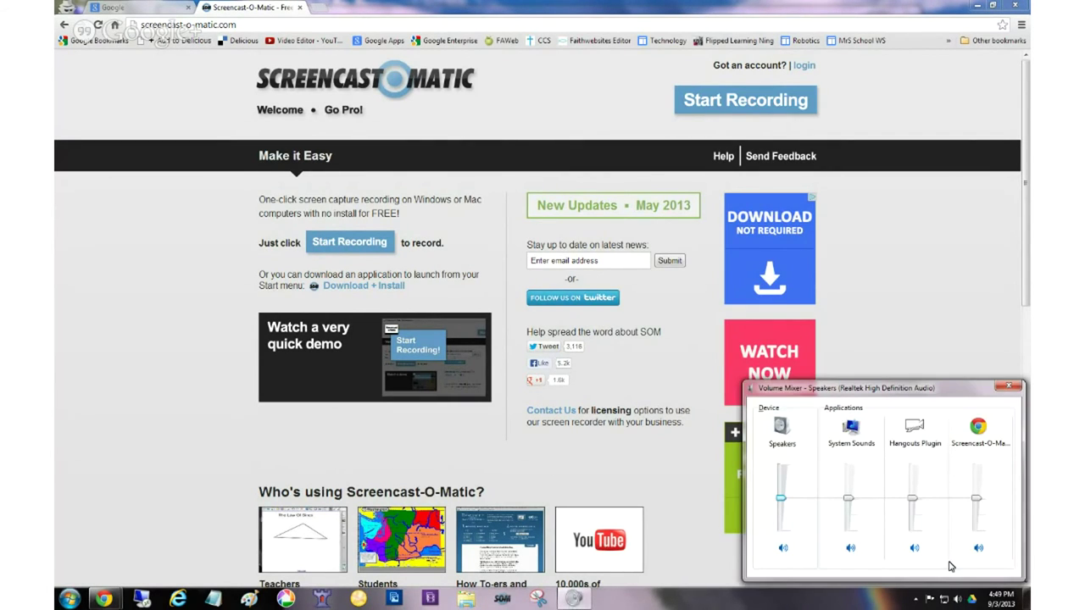
pyautogui.click(1008, 388)
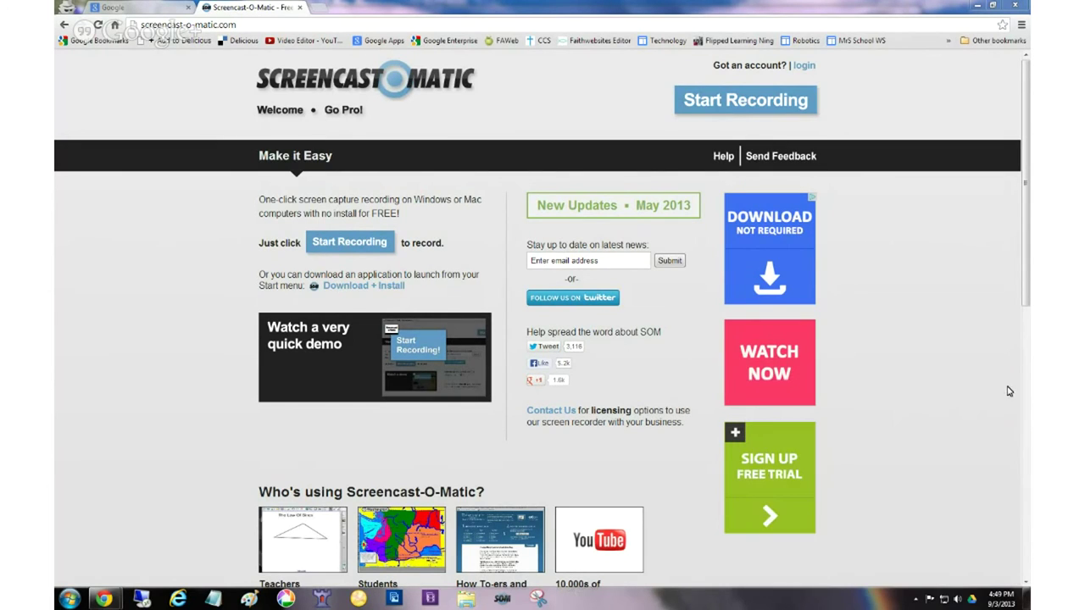
pyautogui.click(915, 599)
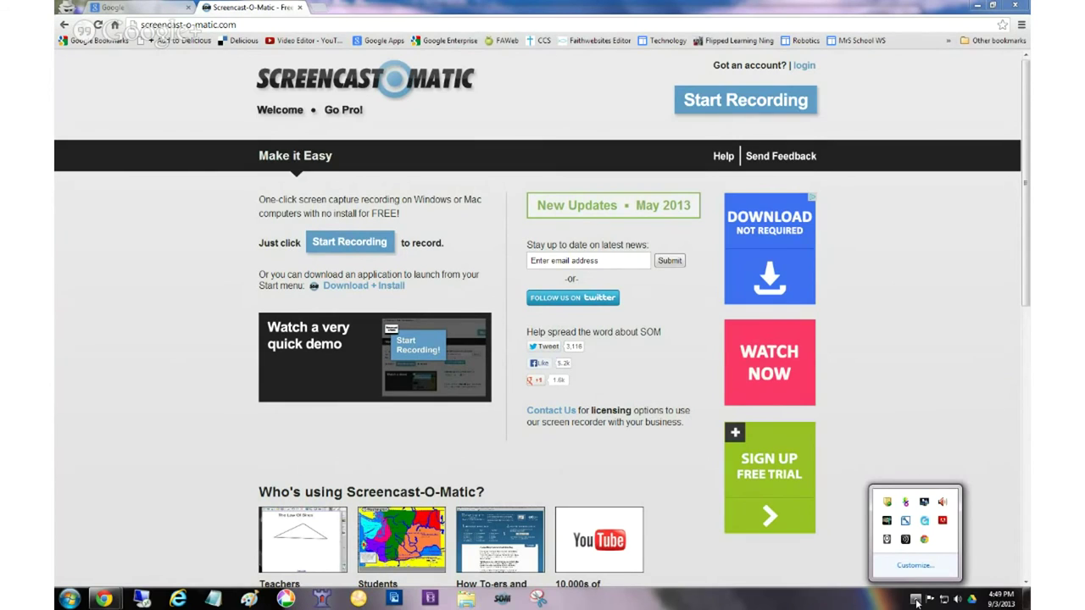
pyautogui.doubleClick(944, 502)
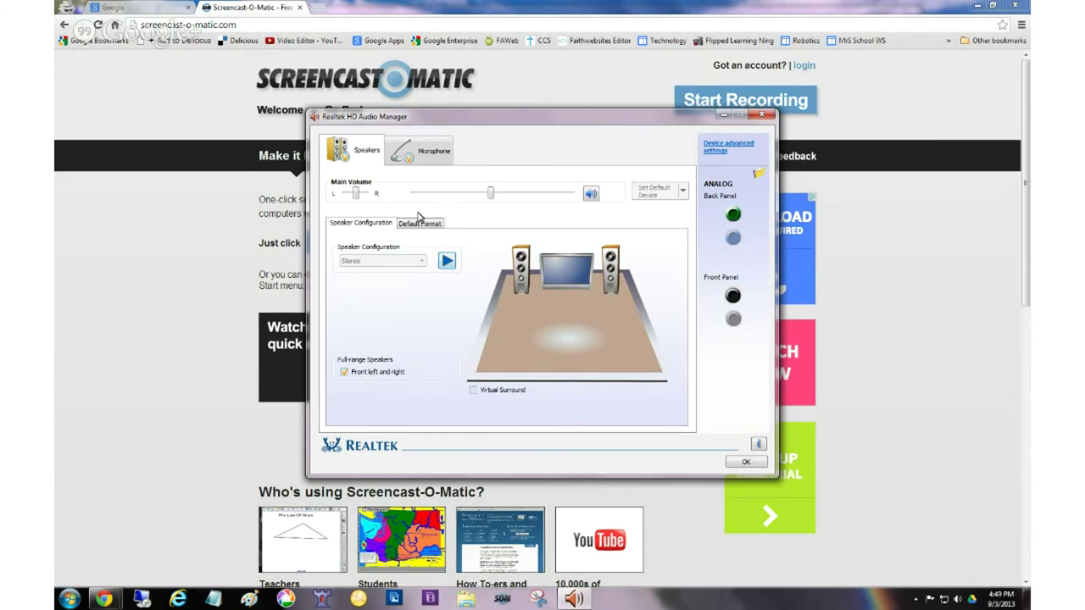
# Raise the microphone recording volume slightly, check the +30.0 dB boost, and close Realtek with OK.
pyautogui.click(423, 152)
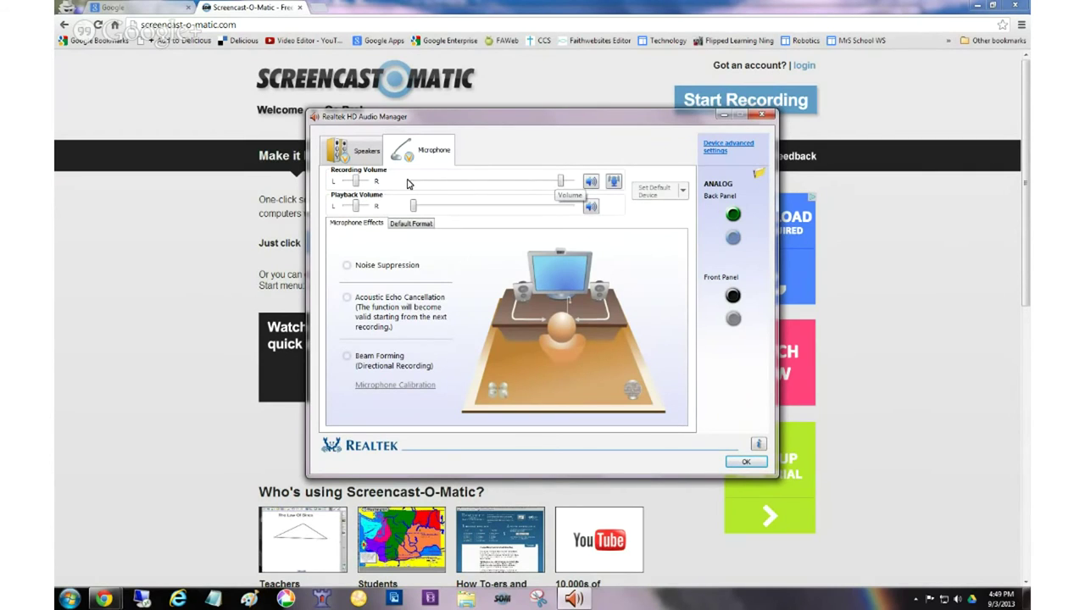
pyautogui.moveTo(560, 181); pyautogui.dragTo(567, 182)
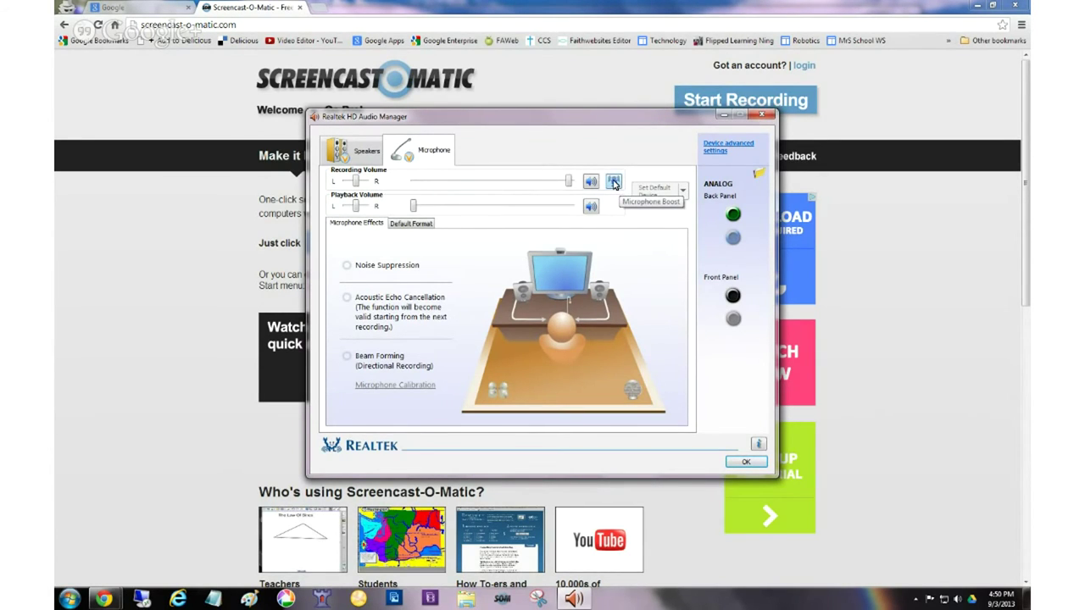
pyautogui.click(614, 182)
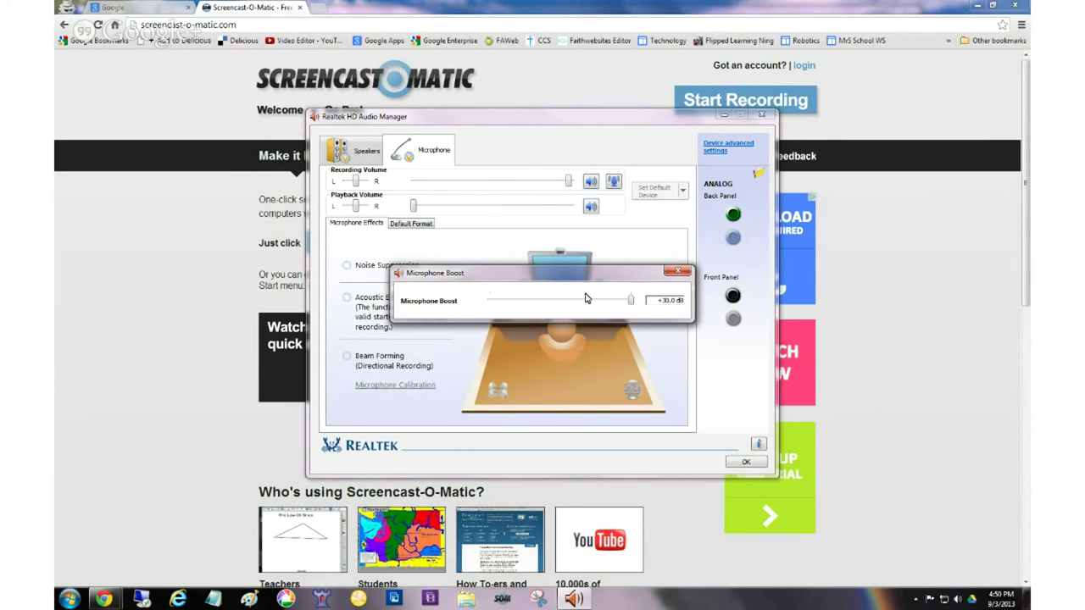
pyautogui.click(678, 271)
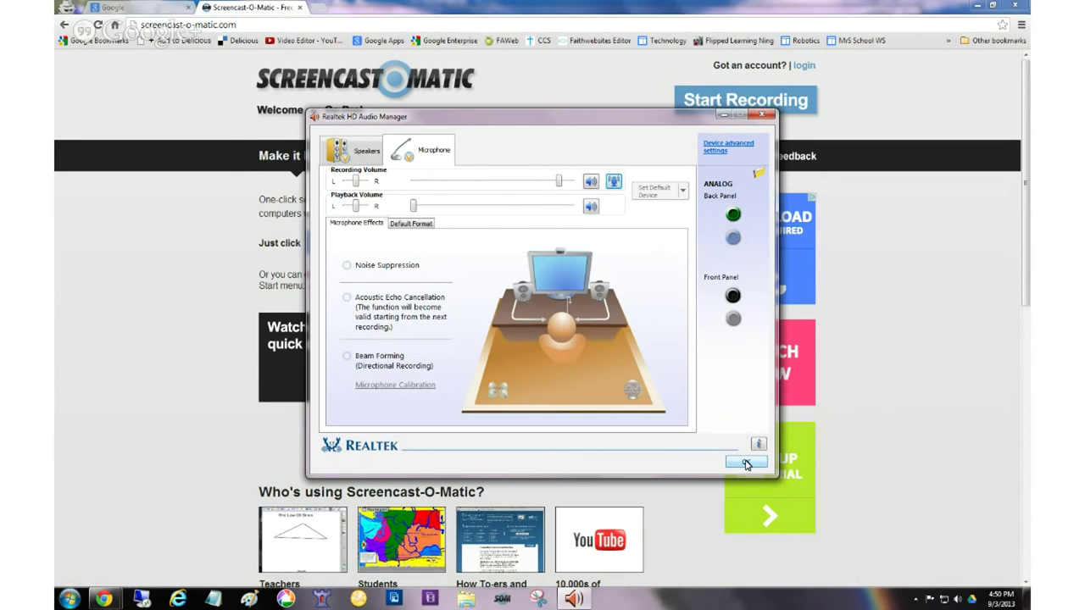
pyautogui.click(745, 463)
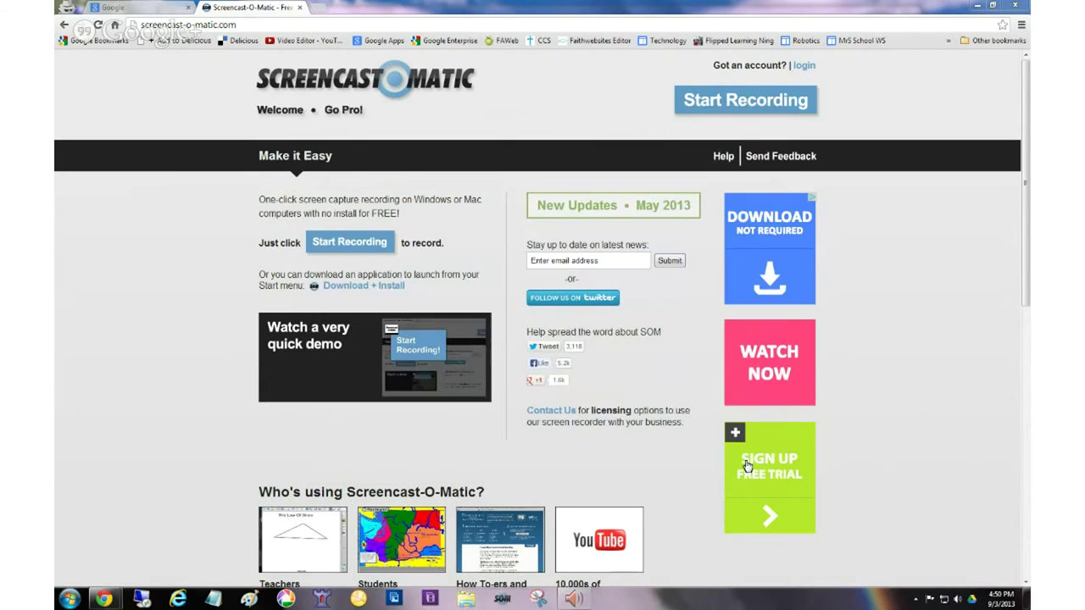
# Launch the Screencast-O-Matic recorder, always allowing Java on this site and running both applets.
pyautogui.click(345, 245)
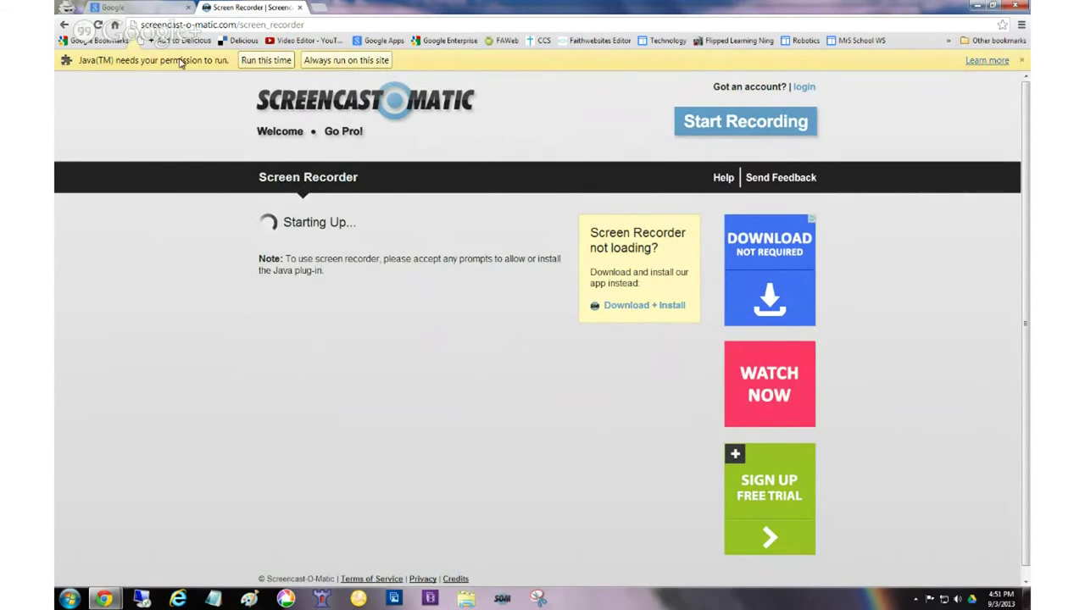
pyautogui.click(331, 64)
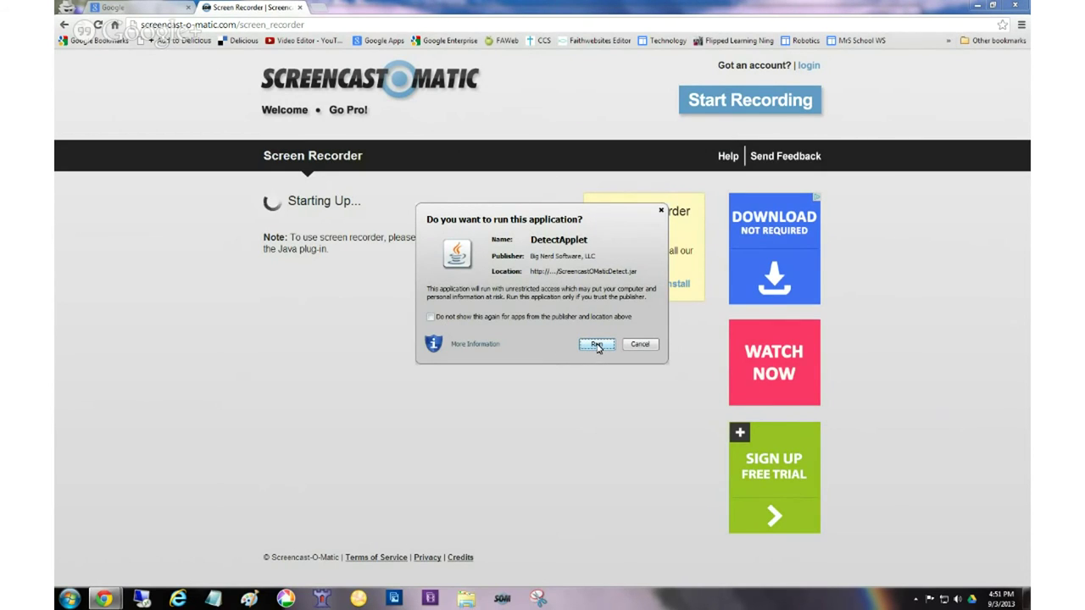
pyautogui.click(596, 345)
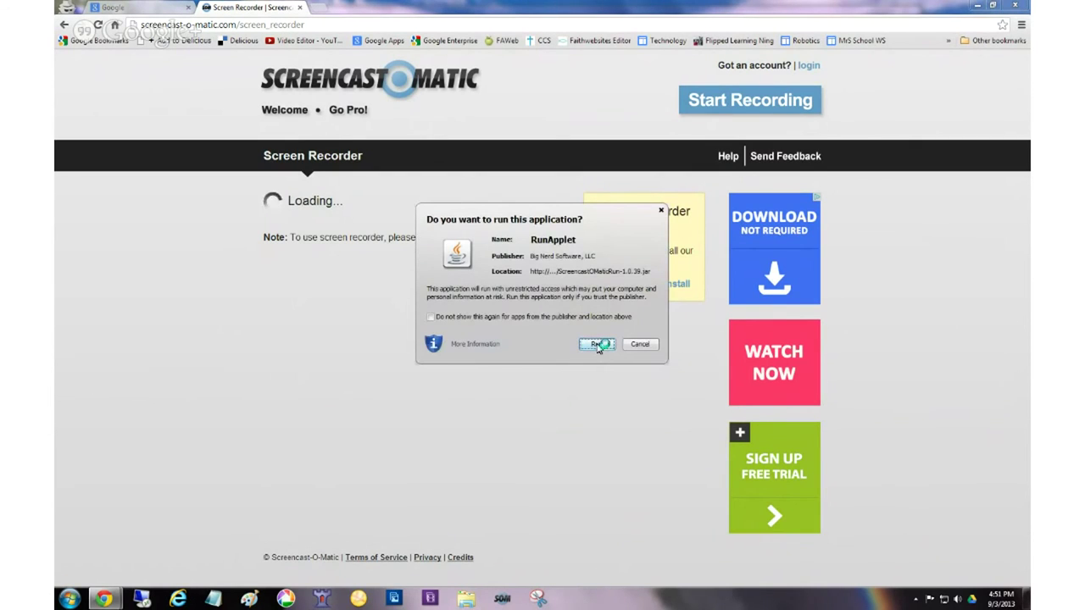
pyautogui.click(597, 344)
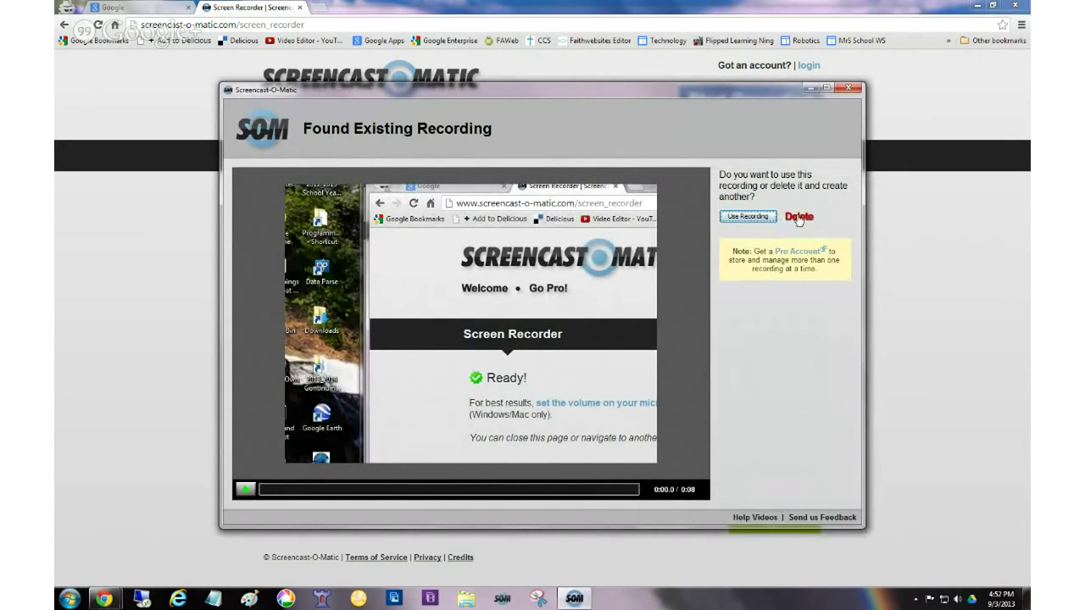
# Delete the existing 8-second recording, set the capture size to Fullscreen, and start recording.
pyautogui.click(798, 218)
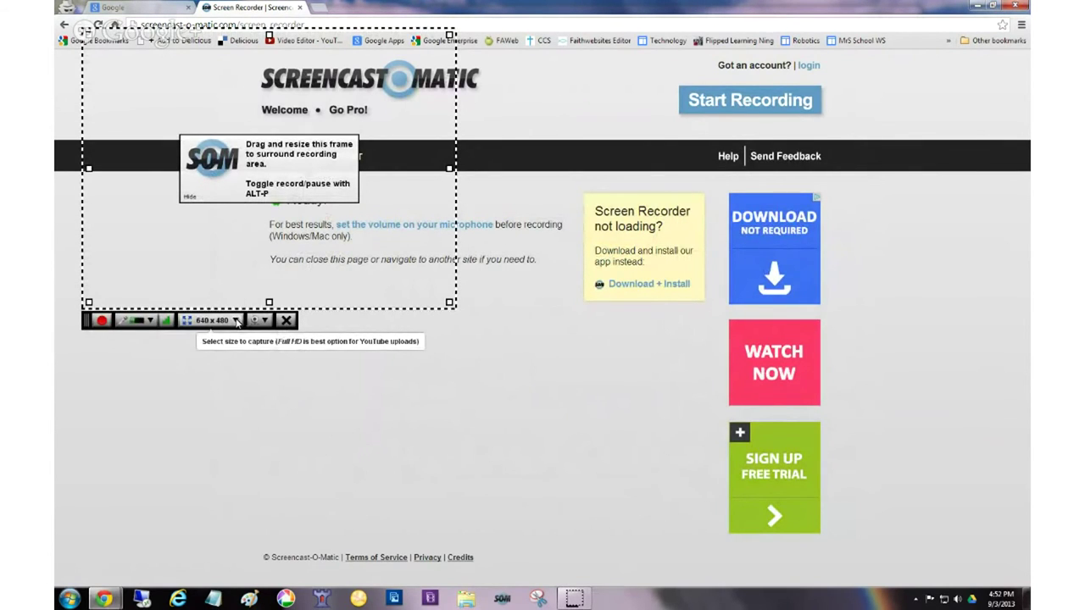
pyautogui.click(237, 320)
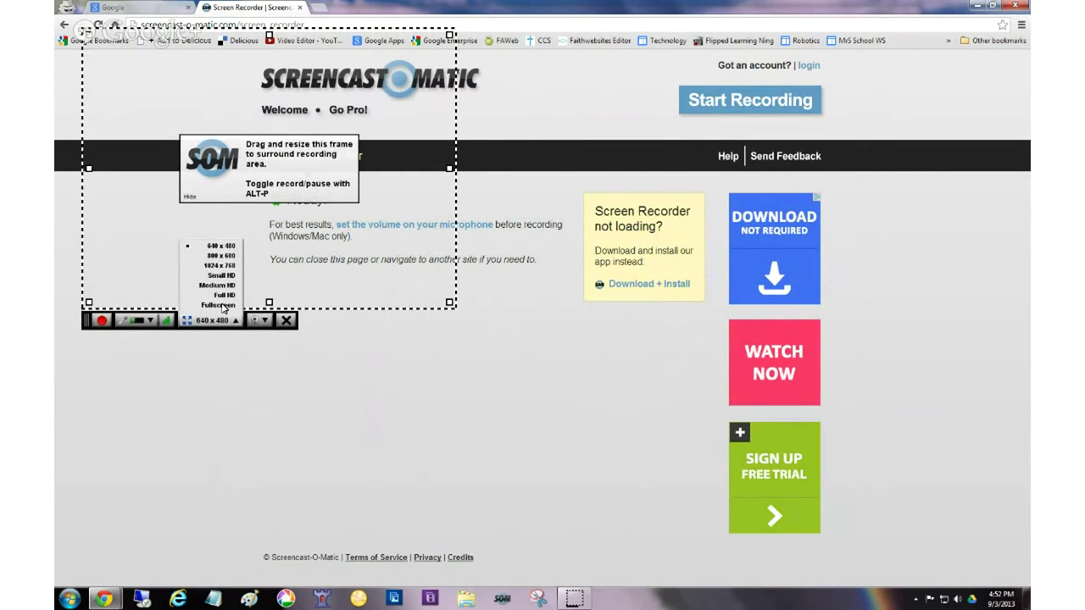
pyautogui.click(221, 305)
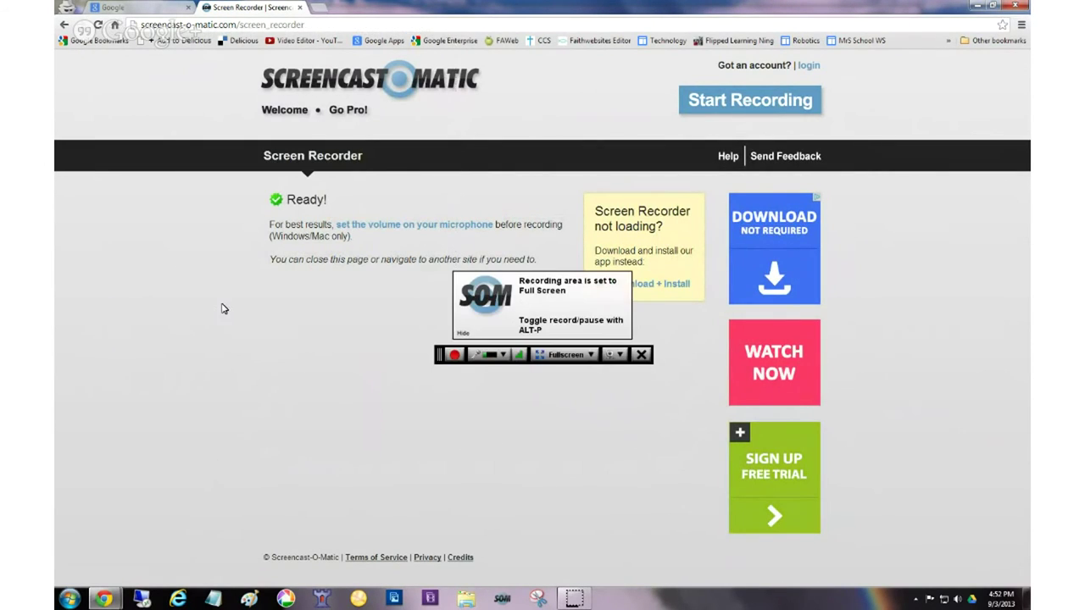
pyautogui.click(455, 356)
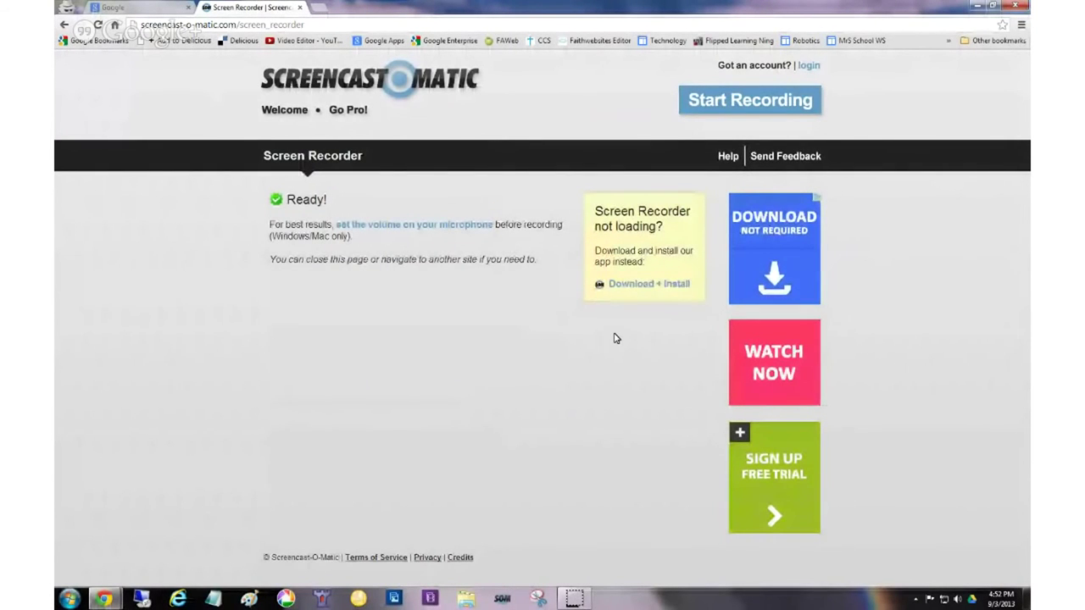
# Open Gmail, load the Technology class website in a new tab, and return to the inbox.
pyautogui.click(158, 14)
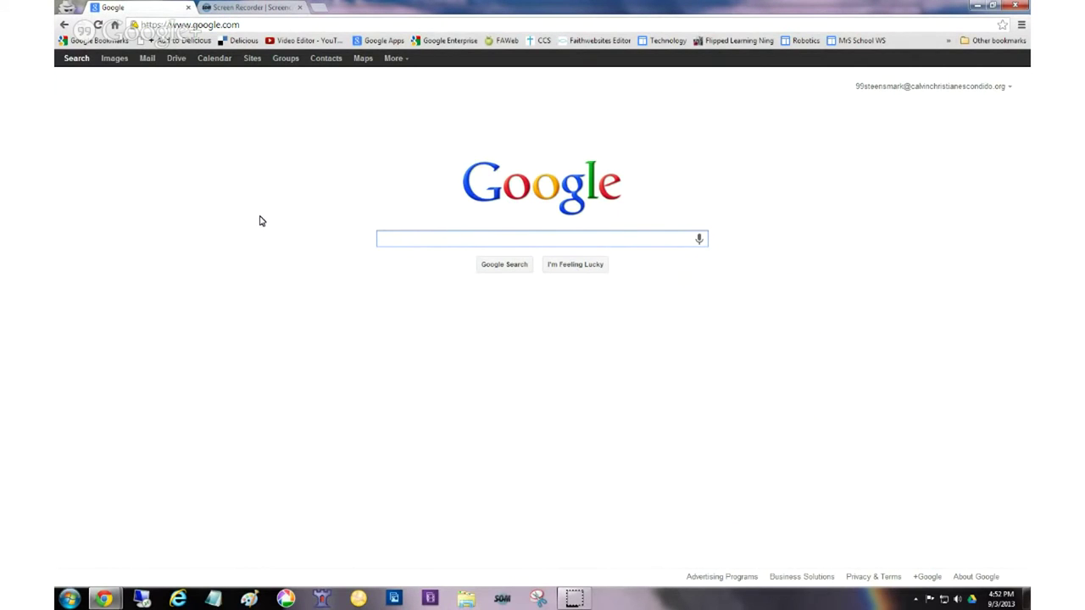
pyautogui.click(146, 59)
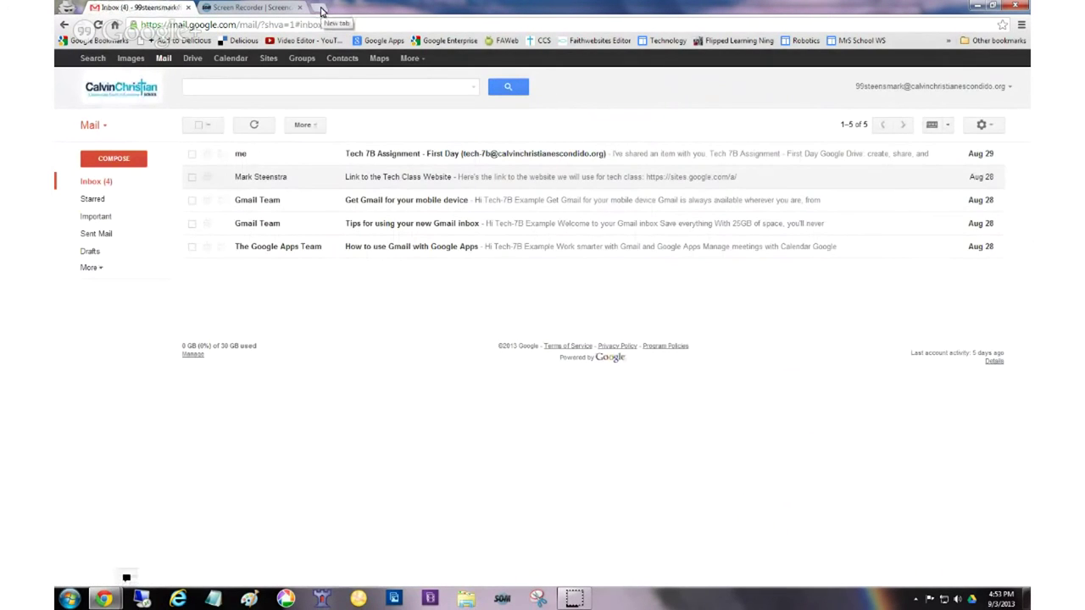
pyautogui.click(322, 10)
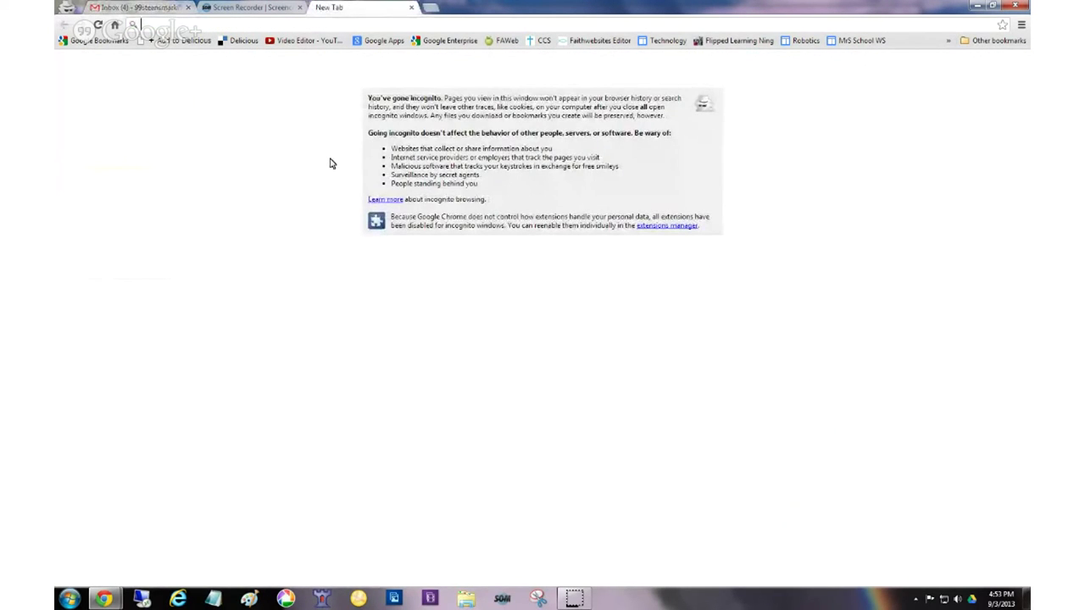
pyautogui.click(659, 41)
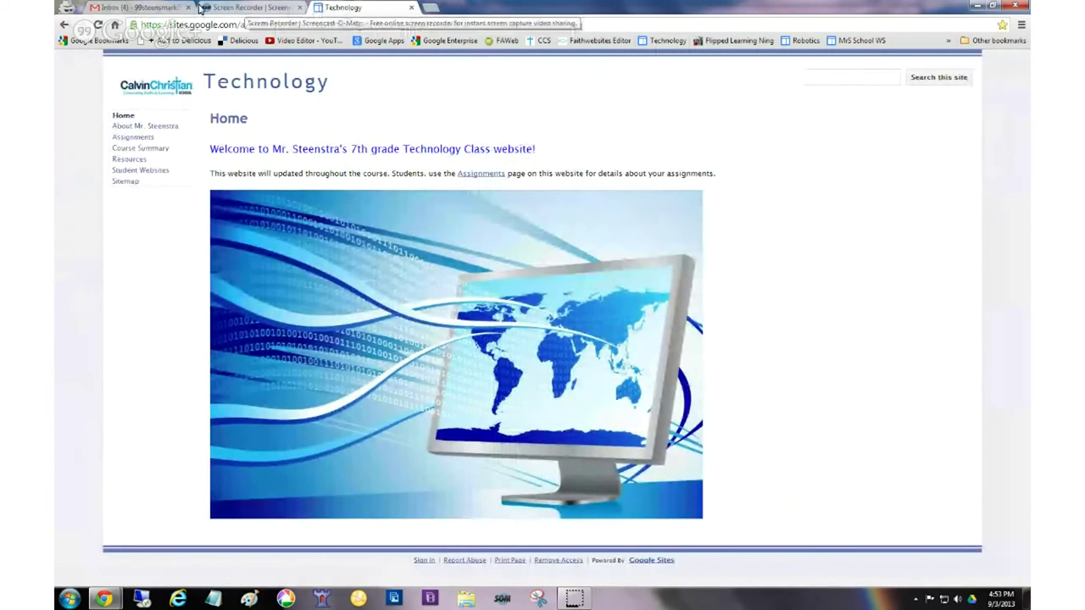
pyautogui.click(174, 8)
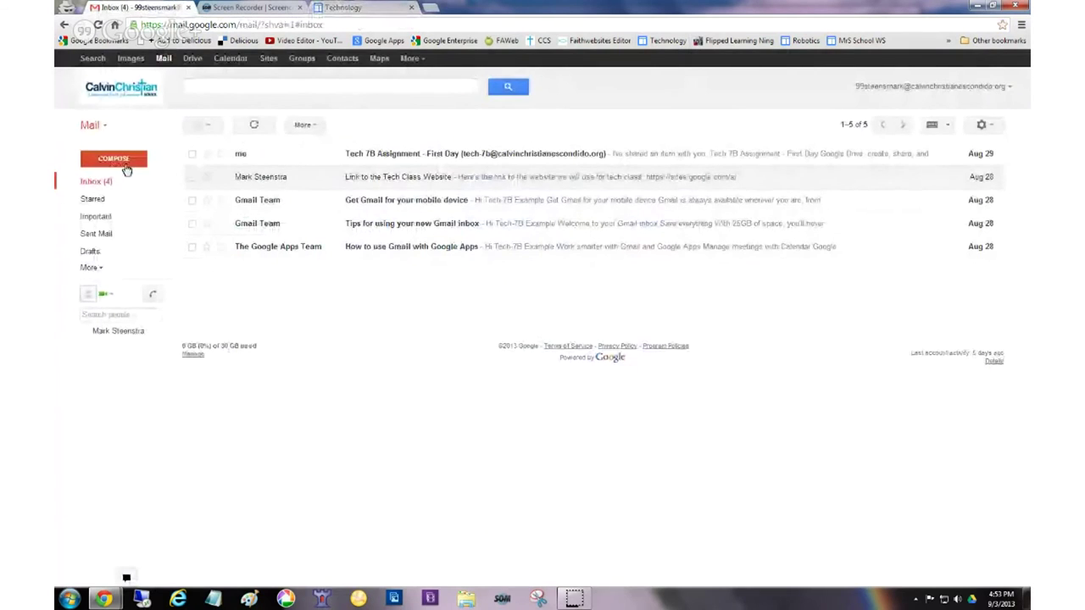
# Compose a new email to the teacher with the subject 'Email Hyperlink Assignment'.
pyautogui.click(113, 159)
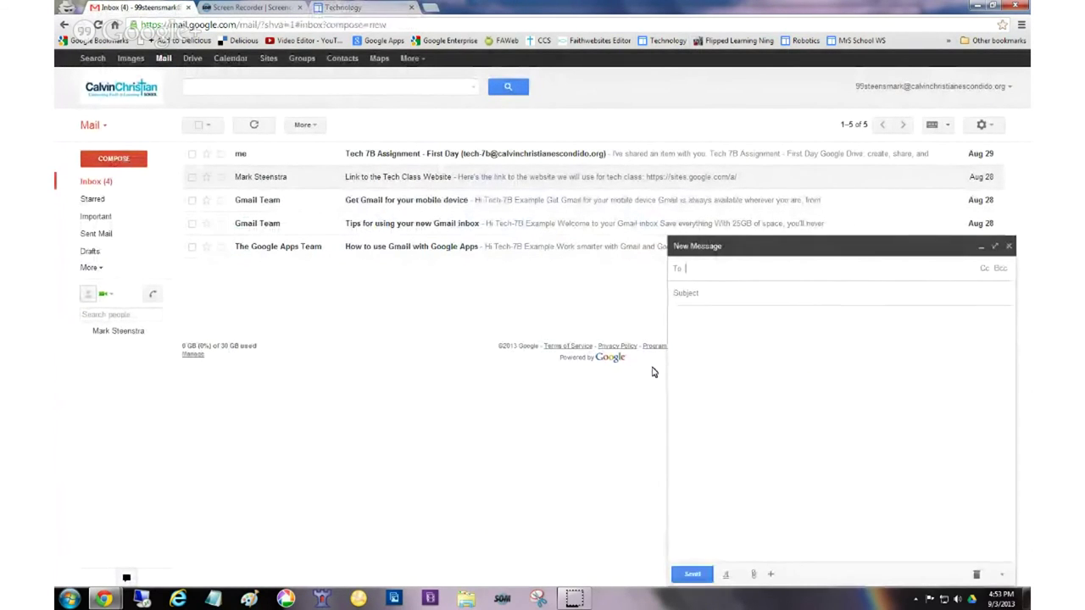
pyautogui.write('mark')
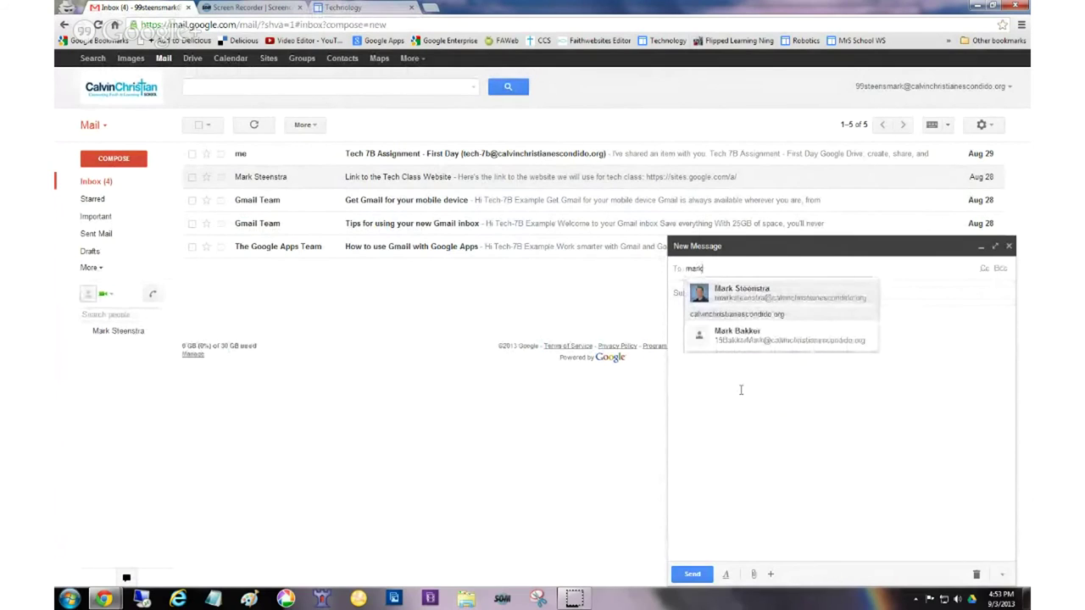
pyautogui.click(729, 291)
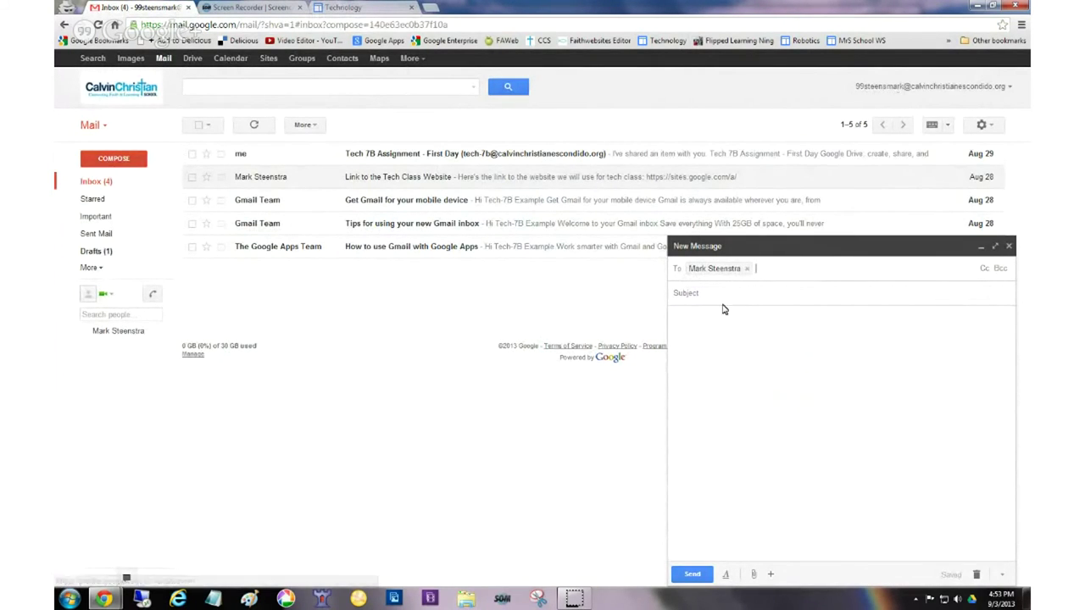
pyautogui.click(691, 292)
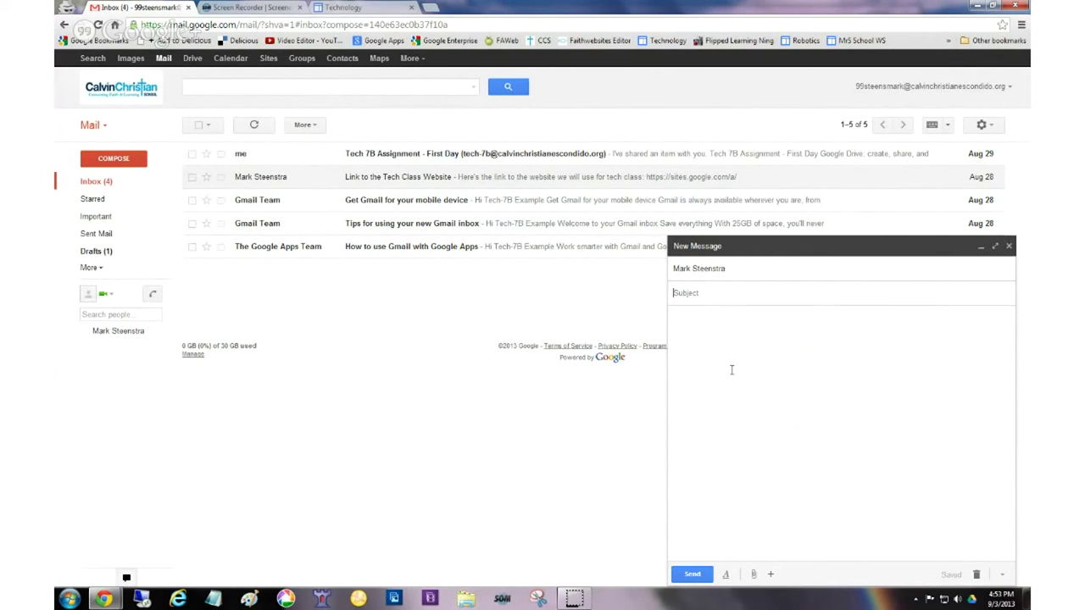
pyautogui.write('Email Hyperlink Assignment')
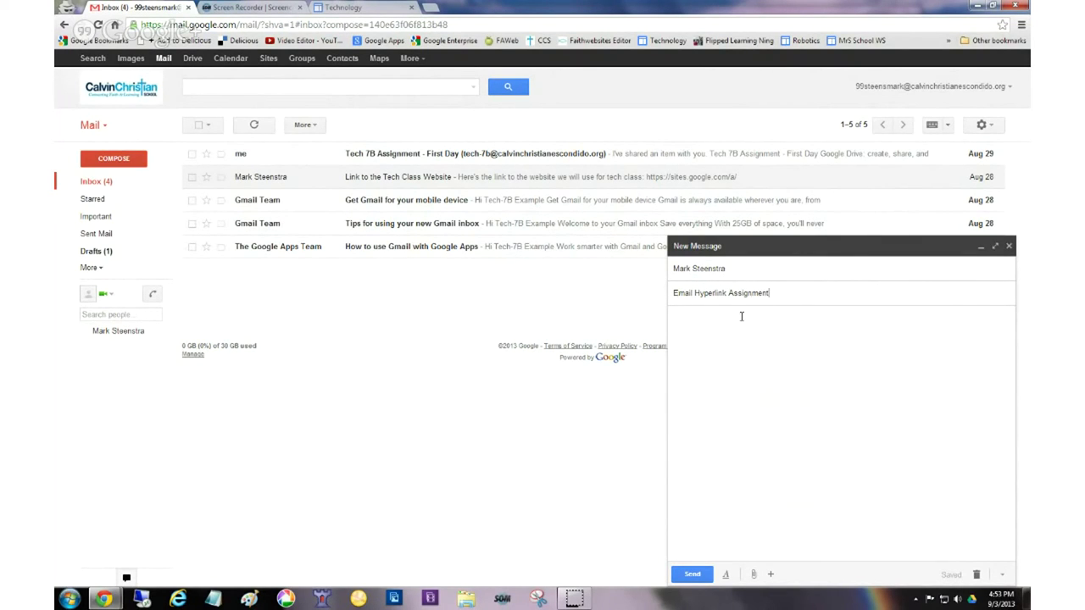
pyautogui.click(732, 329)
# Type 'Here's a link to the technology website' as the message's opening line.
pyautogui.write("Here's a link")
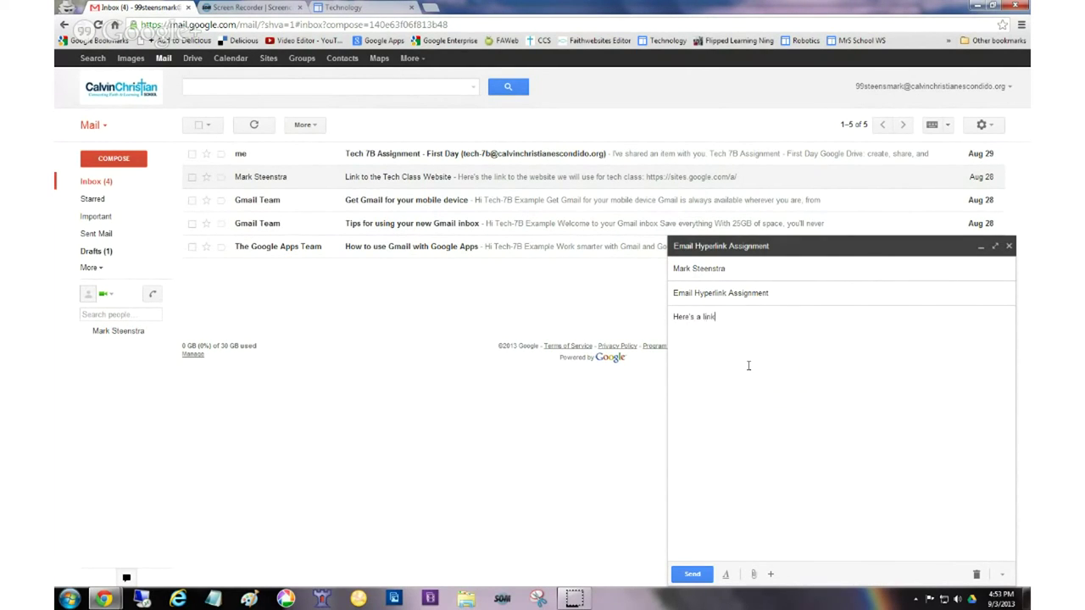
pyautogui.write(' to the technology website')
# On a new line, replace the pasted site URL with 'Click here to open the technology class website!'.
pyautogui.press('Return')
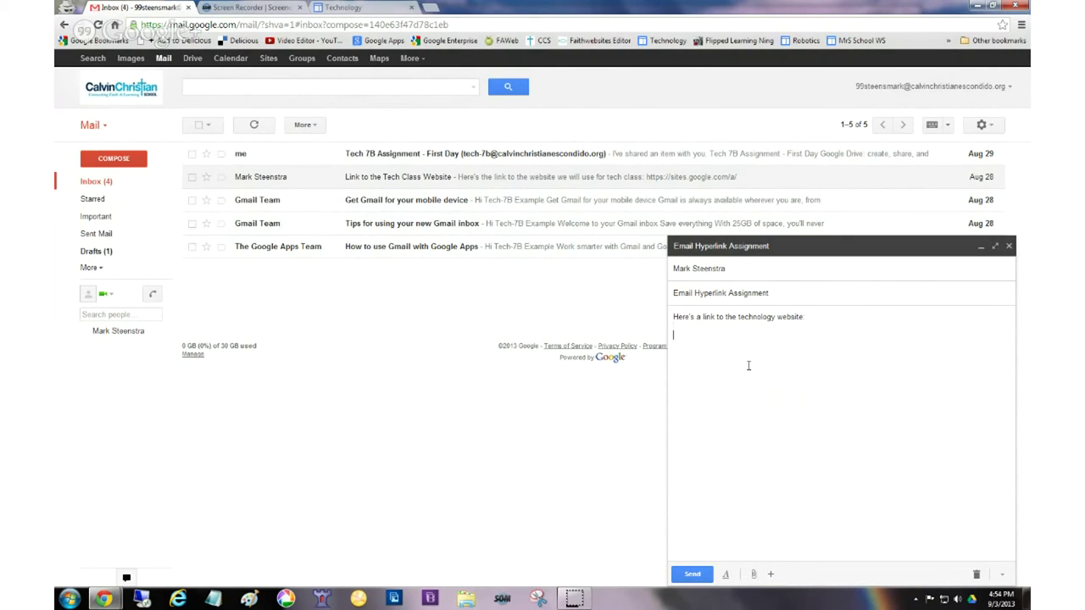
pyautogui.click(356, 10)
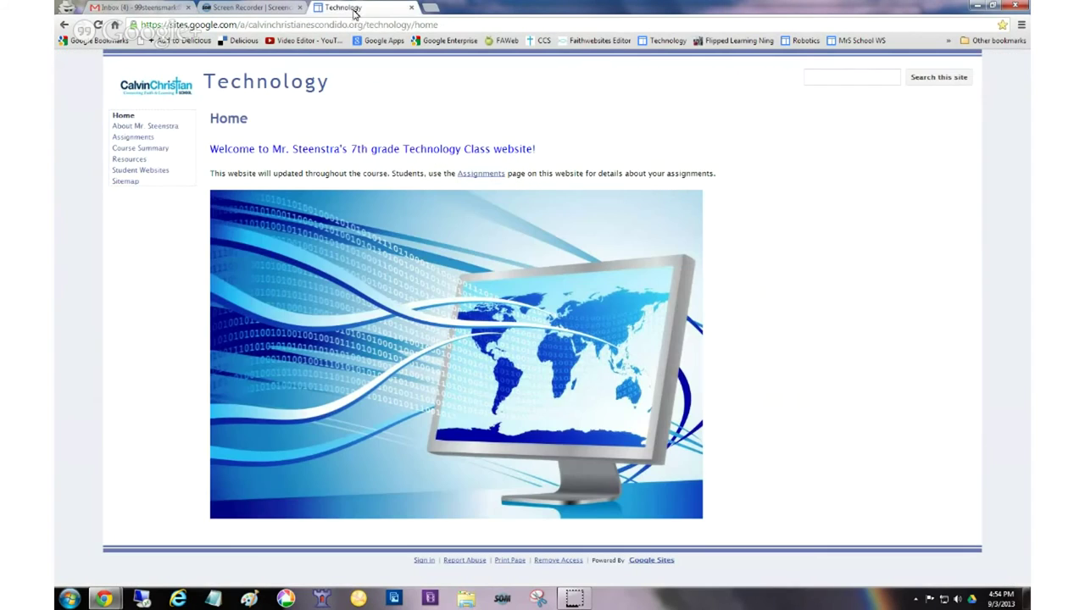
pyautogui.click(318, 25)
pyautogui.hotkey('ctrl', 'c')
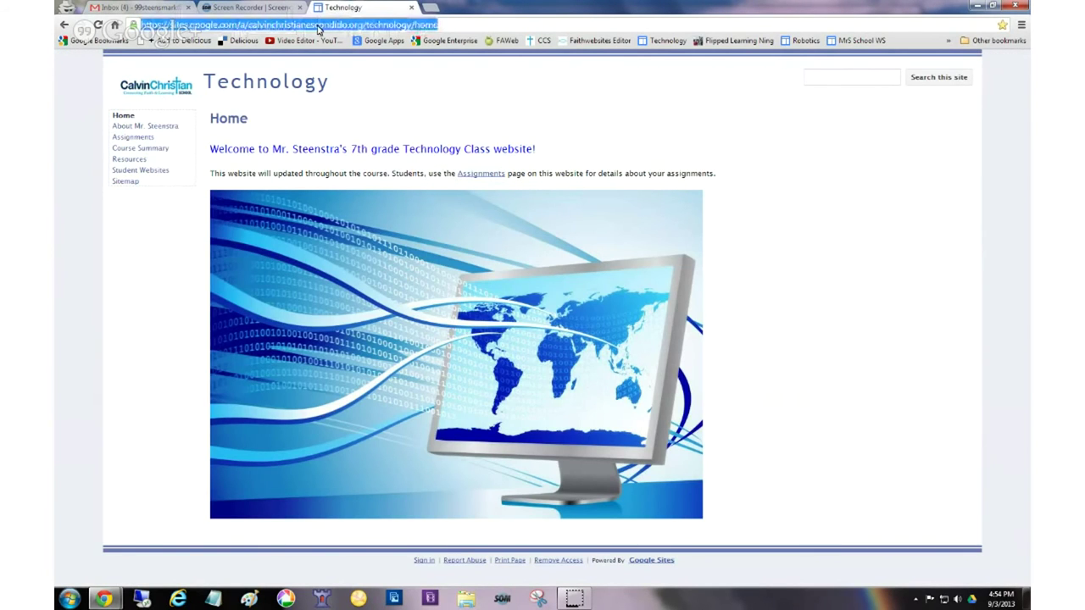
pyautogui.click(144, 9)
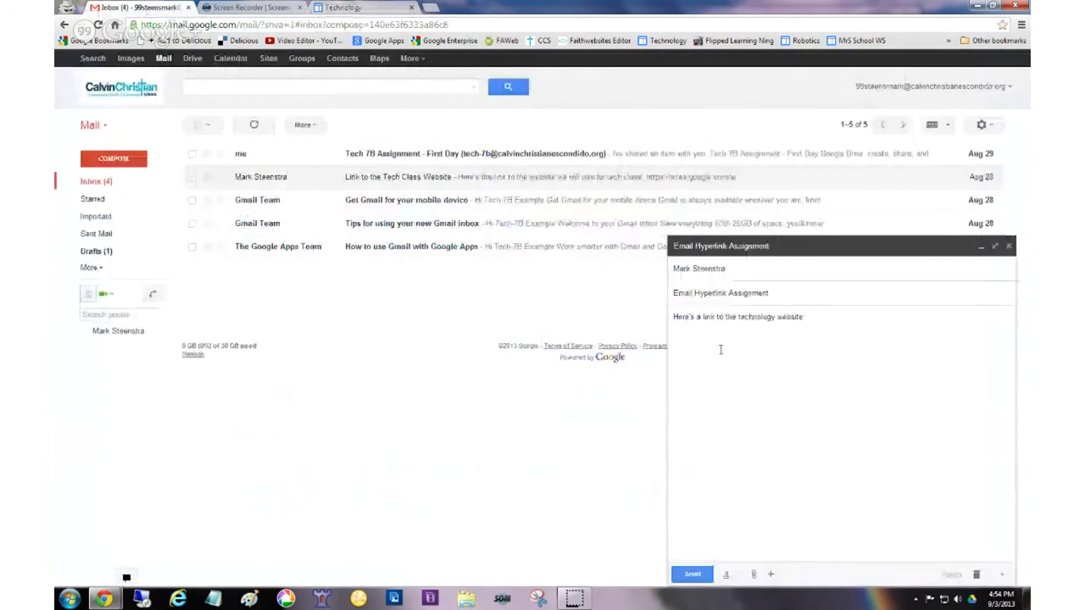
pyautogui.hotkey('ctrl', 'v')
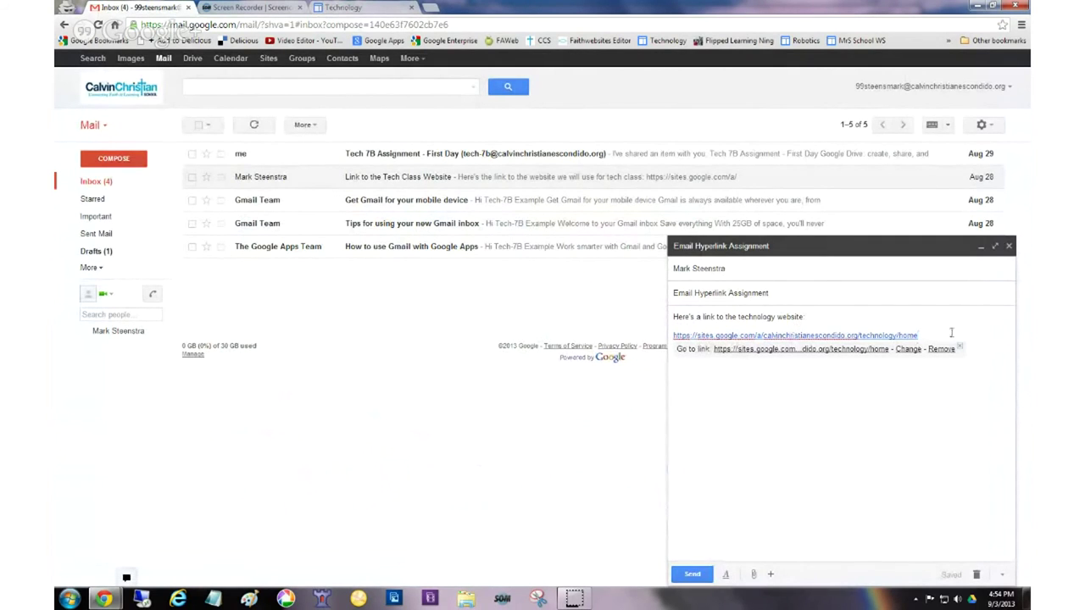
pyautogui.moveTo(951, 333); pyautogui.dragTo(673, 335)
pyautogui.hotkey('ctrl', 'c')
pyautogui.press('BackSpace')
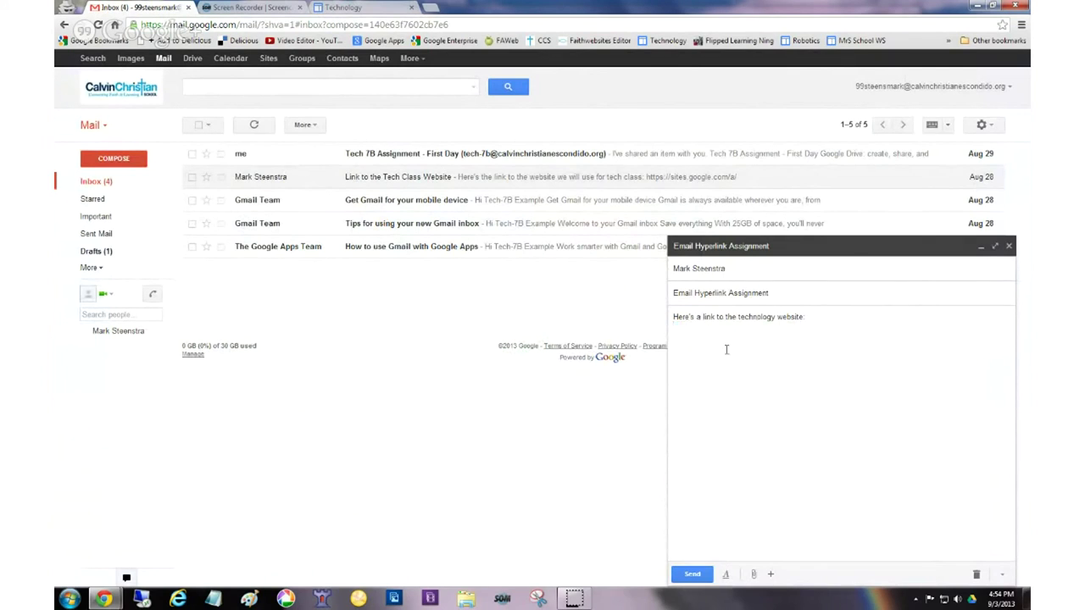
pyautogui.write('Click here to open the technology class website!')
# Link the 'Click here to open the technology class website!' line to the Technology class home page URL.
pyautogui.moveTo(673, 335); pyautogui.dragTo(836, 336)
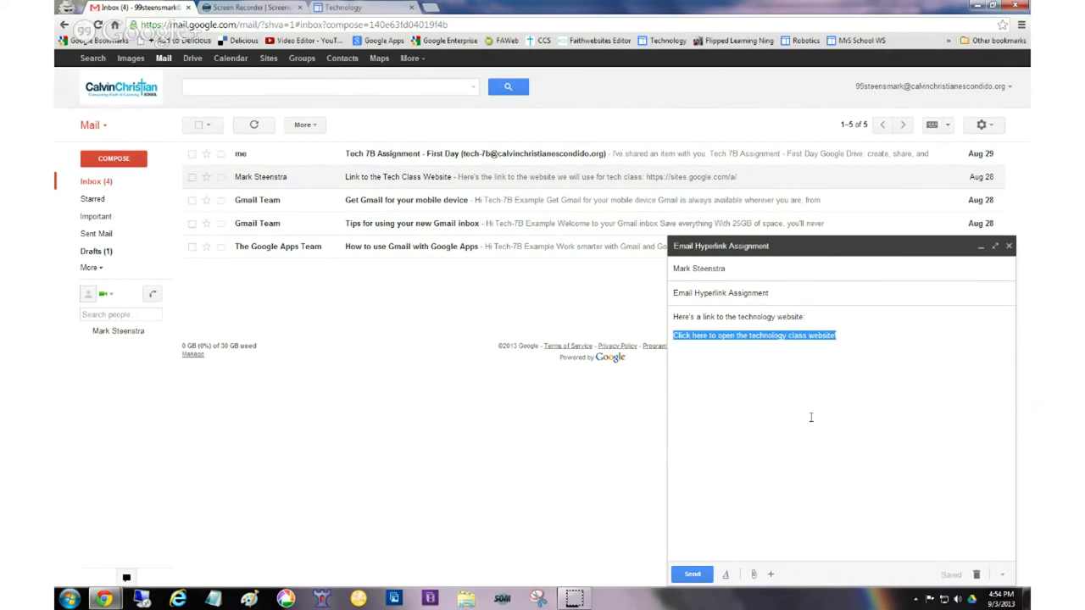
pyautogui.moveTo(770, 575)
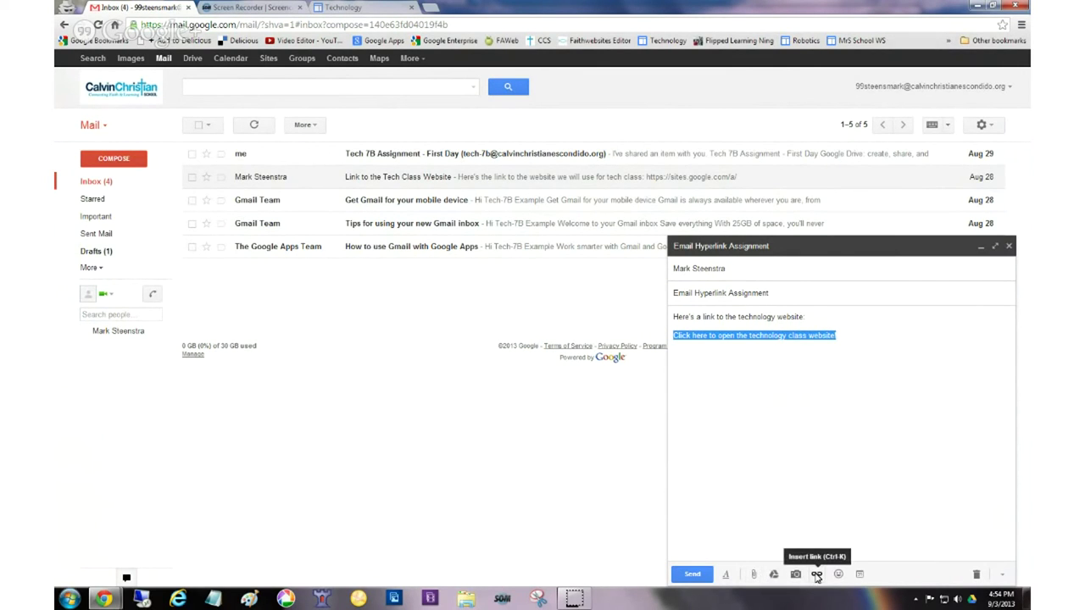
pyautogui.click(816, 576)
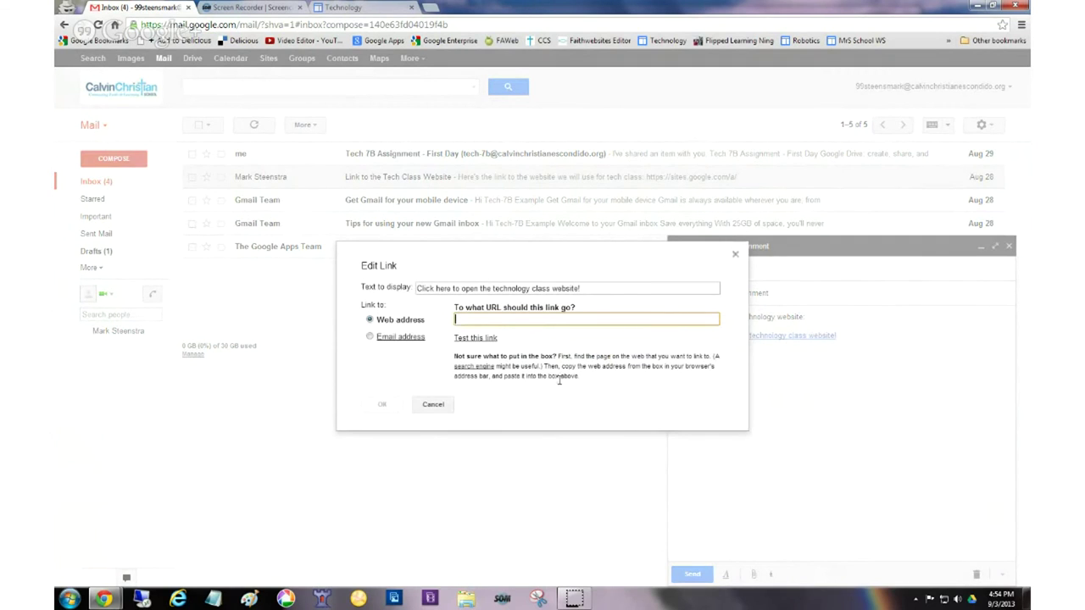
pyautogui.click(358, 8)
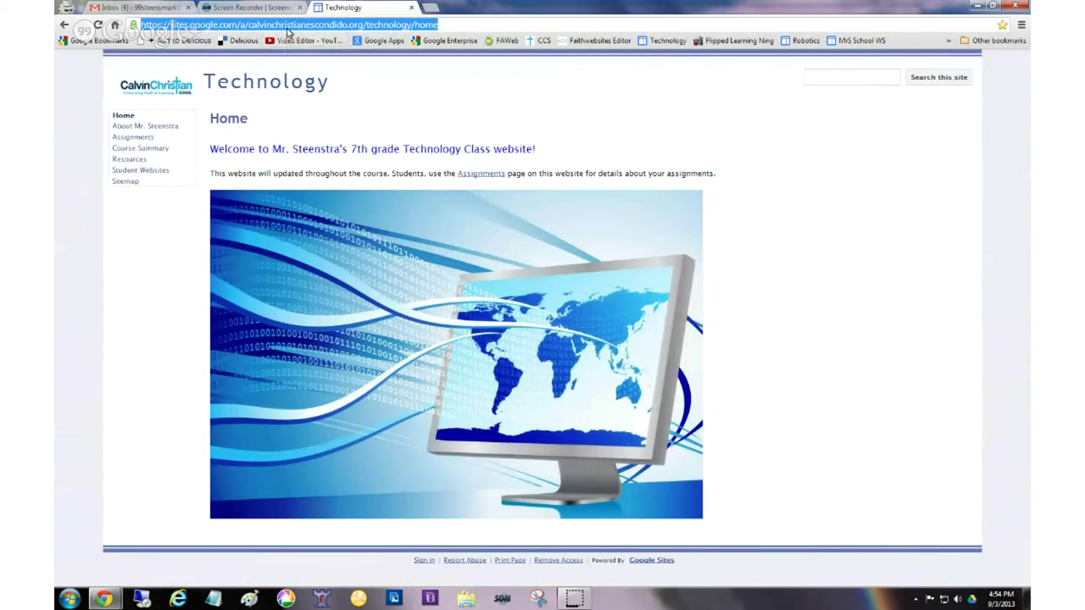
pyautogui.click(162, 10)
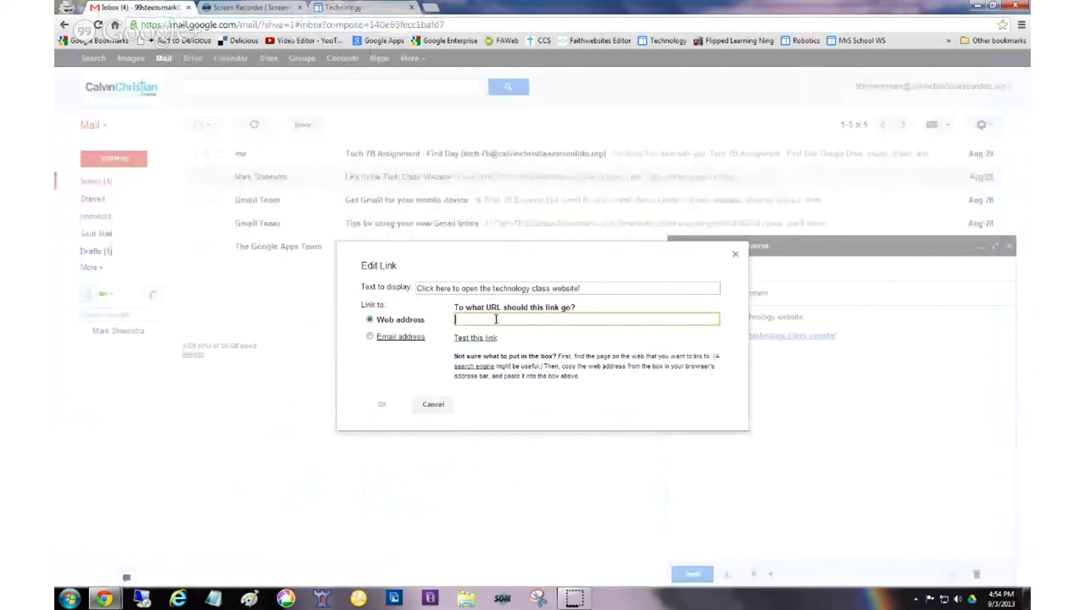
pyautogui.hotkey('ctrl', 'v')
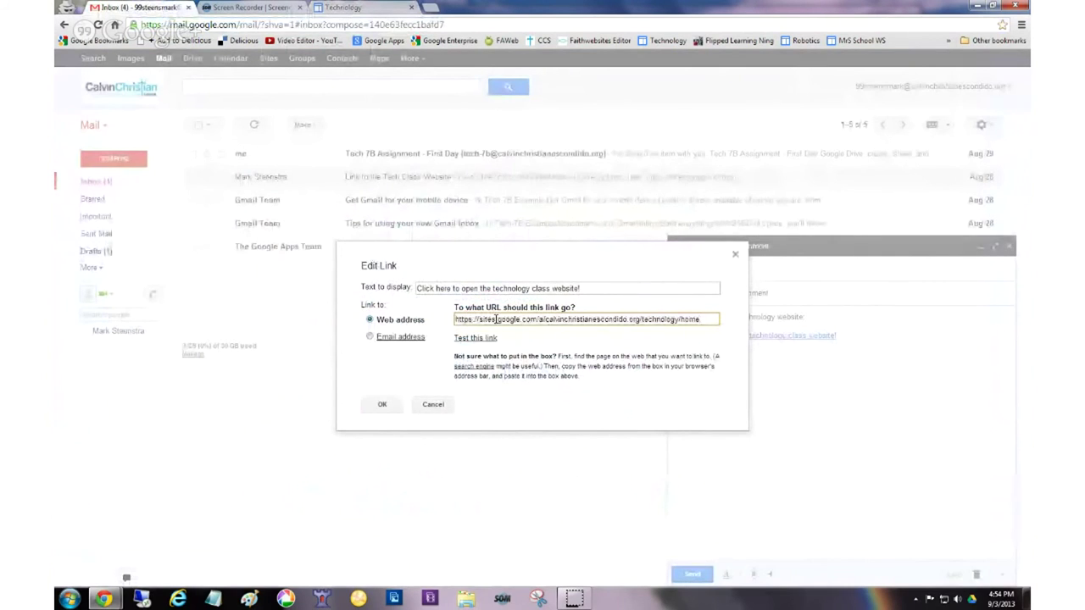
pyautogui.click(382, 406)
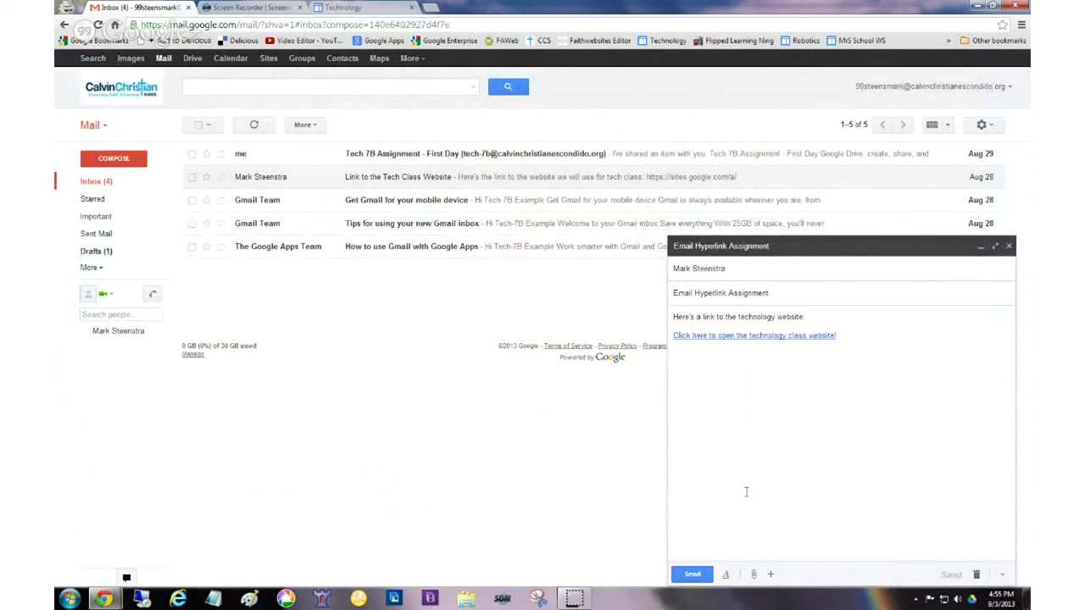
# Close the Technology tab, then test the draft's link opens the class home page and close it.
pyautogui.click(340, 10)
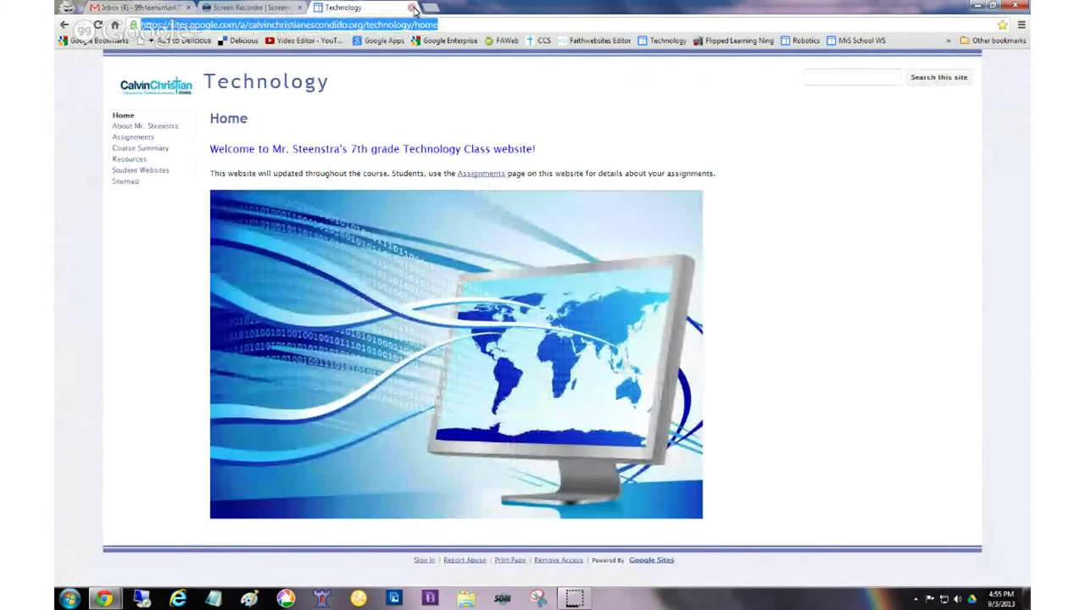
pyautogui.click(411, 7)
pyautogui.click(180, 12)
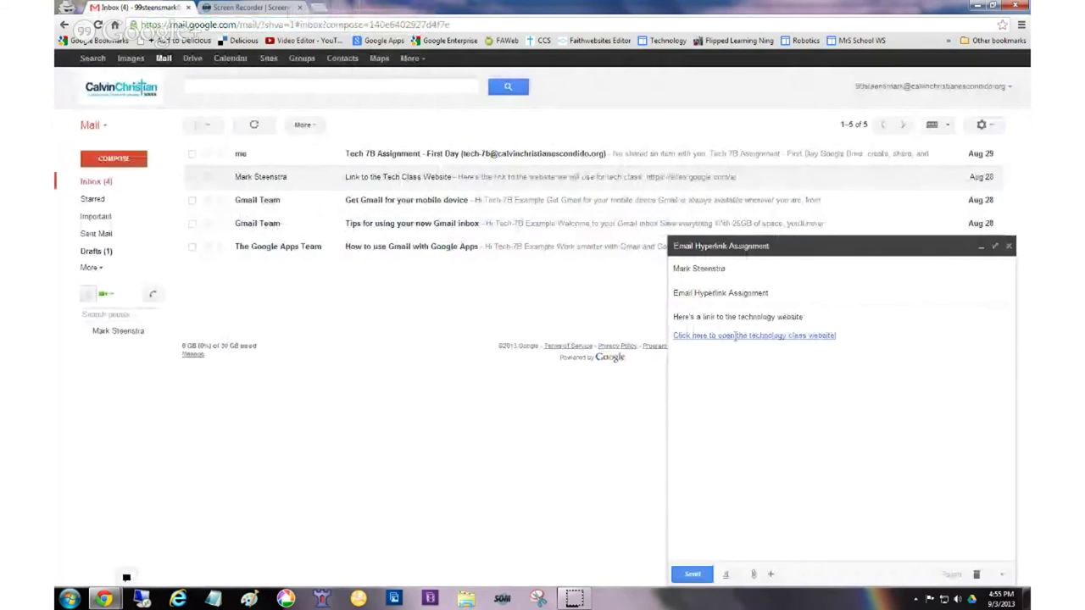
pyautogui.click(735, 335)
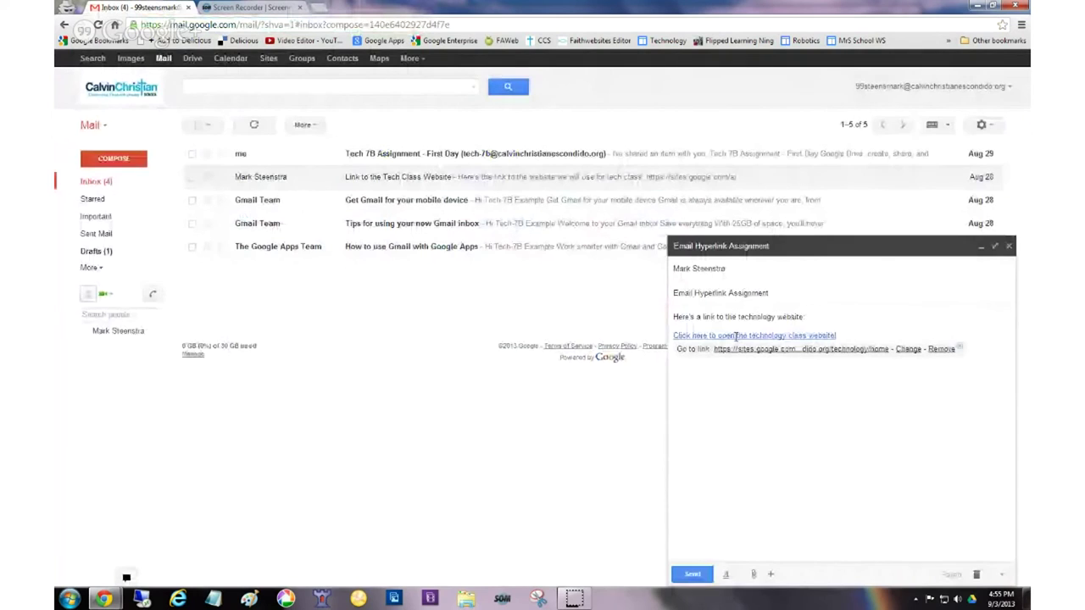
pyautogui.click(785, 350)
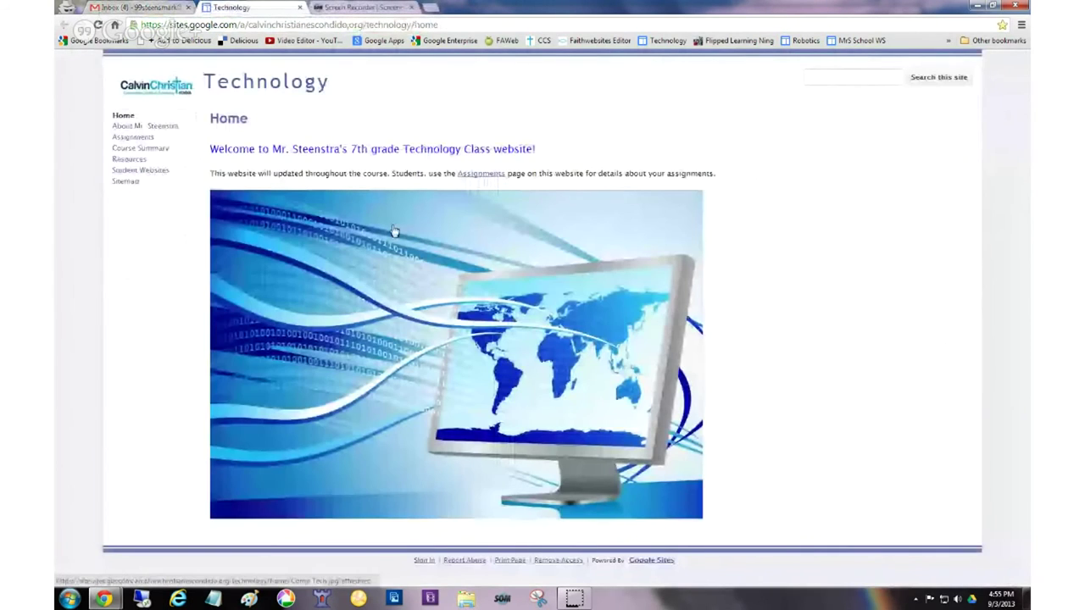
pyautogui.click(299, 7)
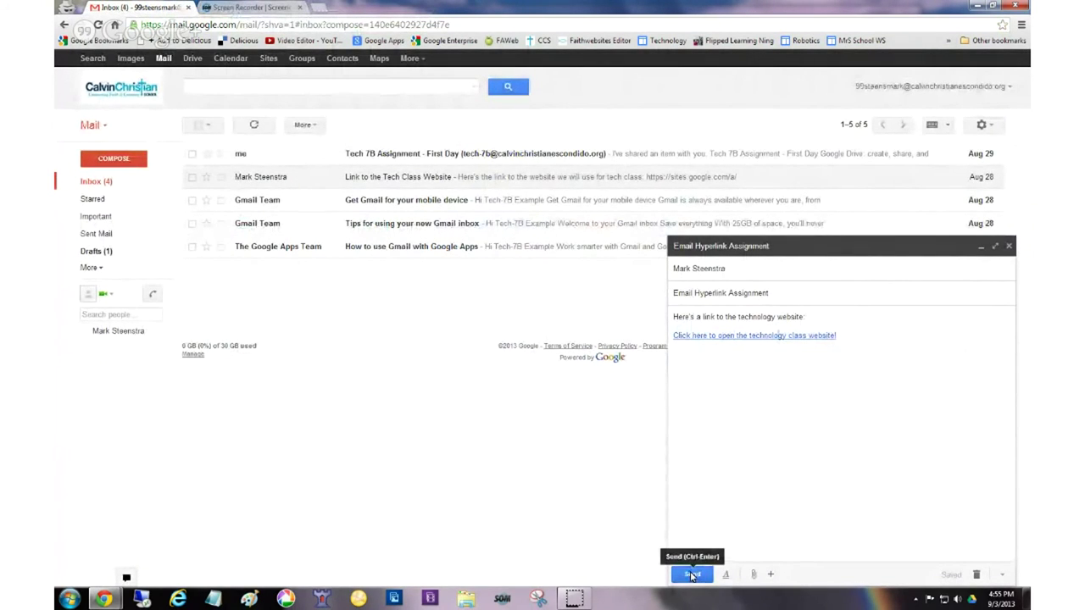
# Send the hyperlinked email to the teacher and pause the screen recording with Alt+P.
pyautogui.click(692, 575)
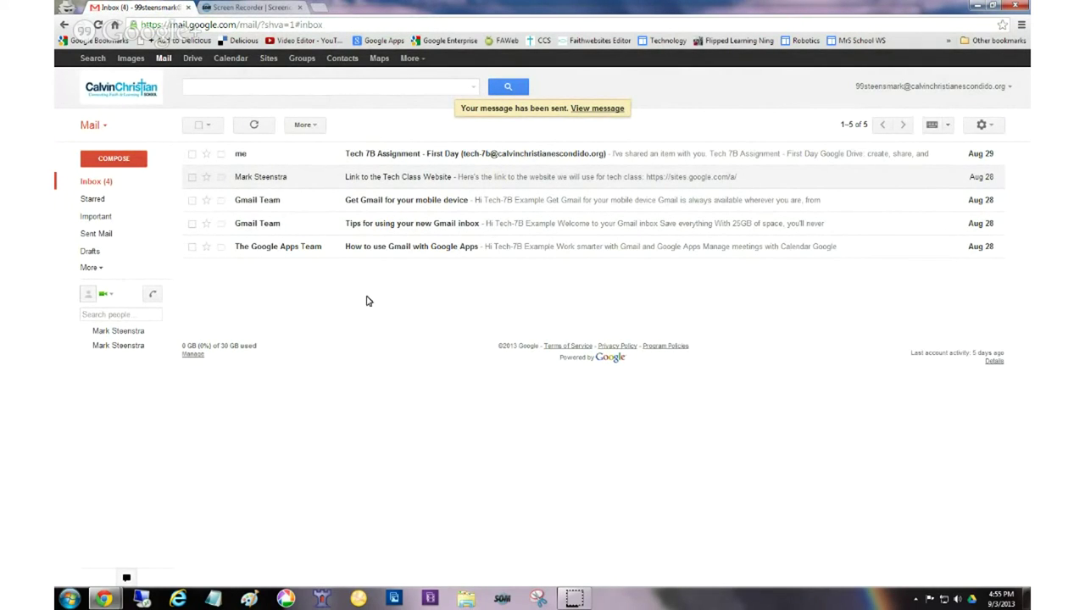
pyautogui.moveTo(570, 604)
pyautogui.hotkey('alt', 'p')
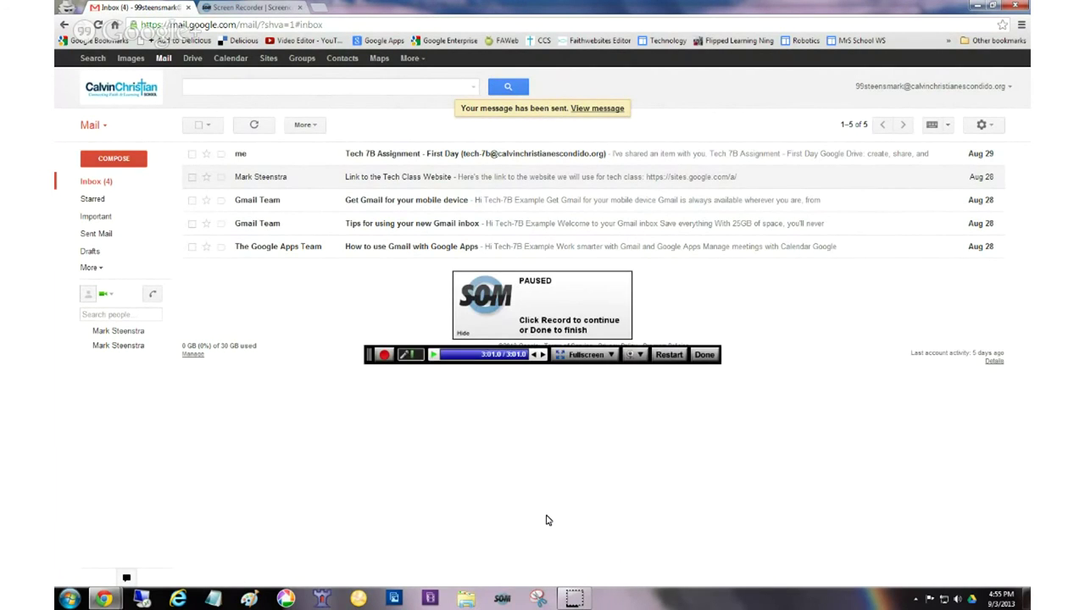
# Publish the recording as a video file on the Desktop named 'Email Hyperlink Assignment Screencast'.
pyautogui.click(705, 355)
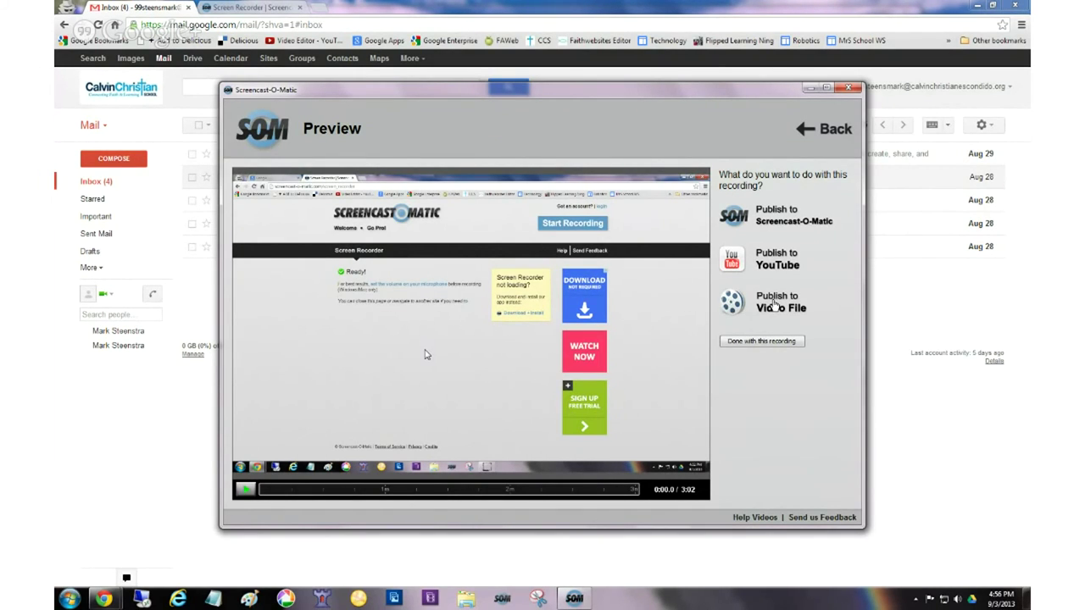
pyautogui.click(773, 304)
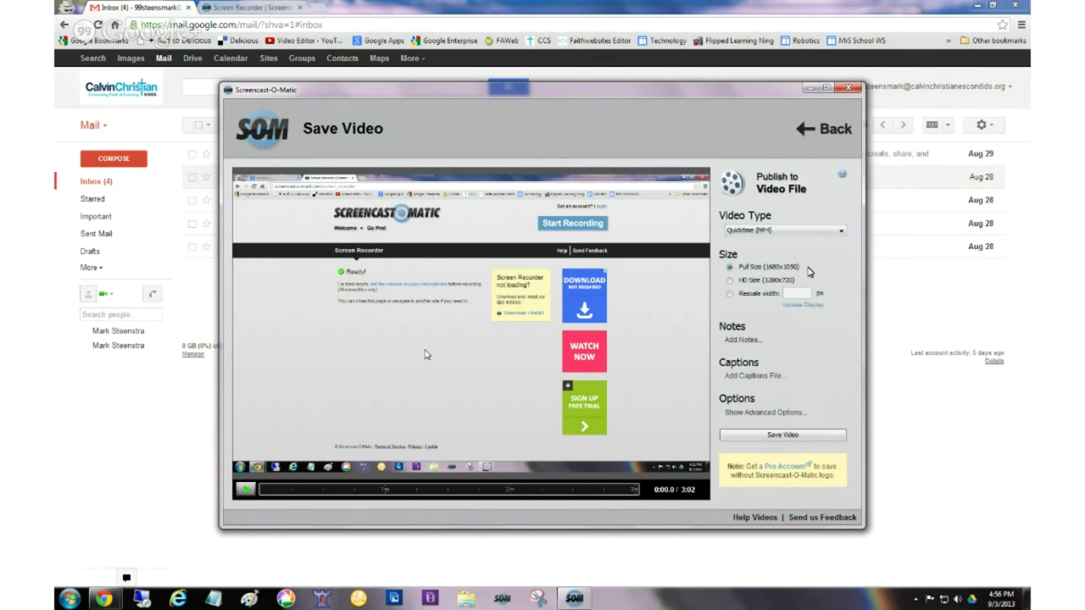
pyautogui.click(768, 435)
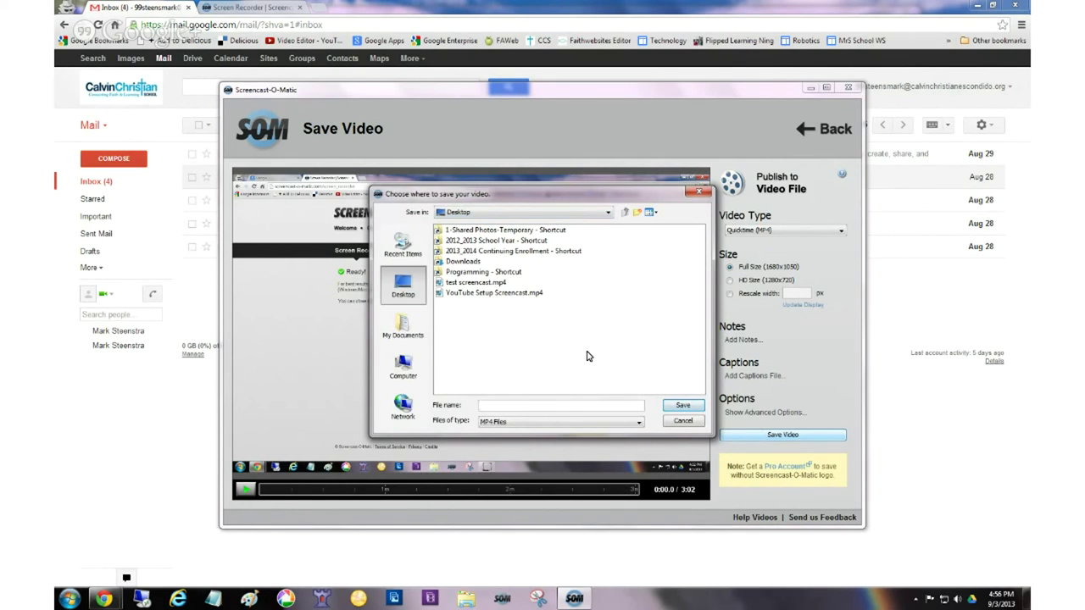
pyautogui.write('Email')
pyautogui.write('Hyperlink Assignment Screencast')
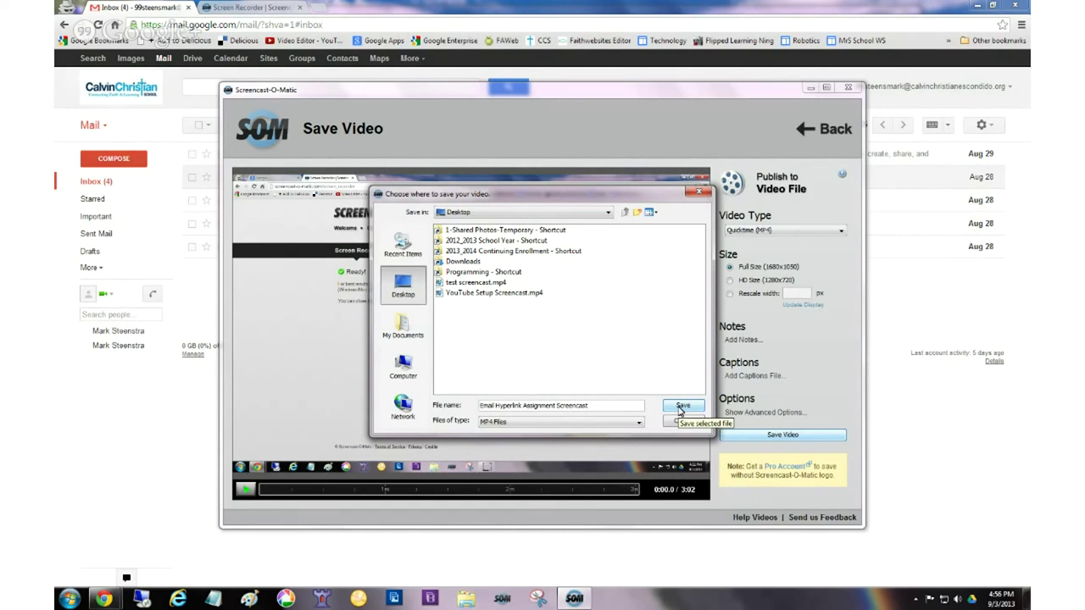
pyautogui.click(681, 407)
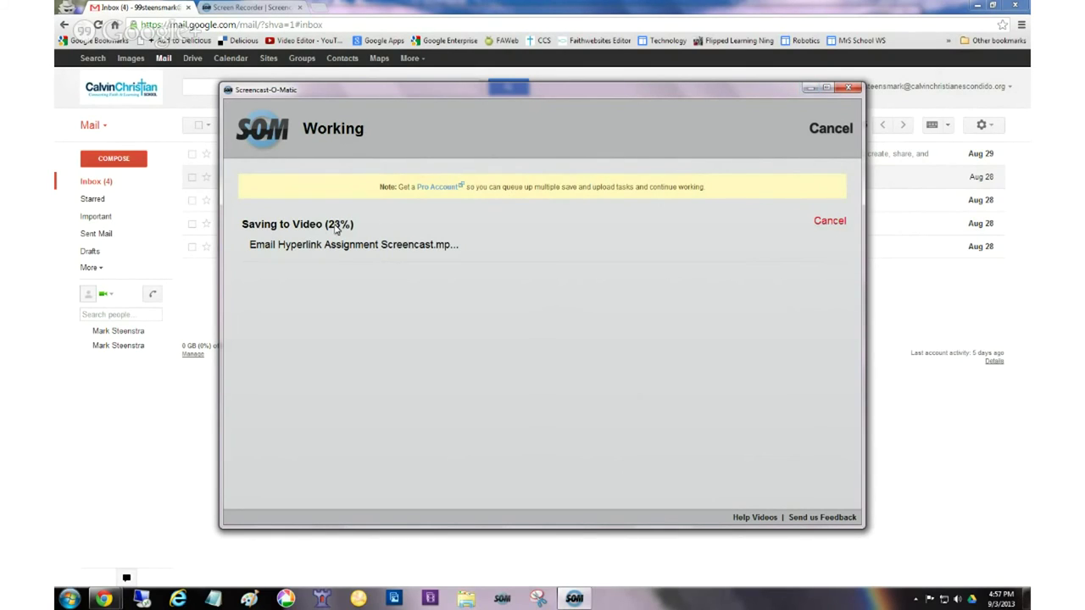
# Minimize the Screencast-O-Matic Working window while the video keeps saving.
pyautogui.click(809, 88)
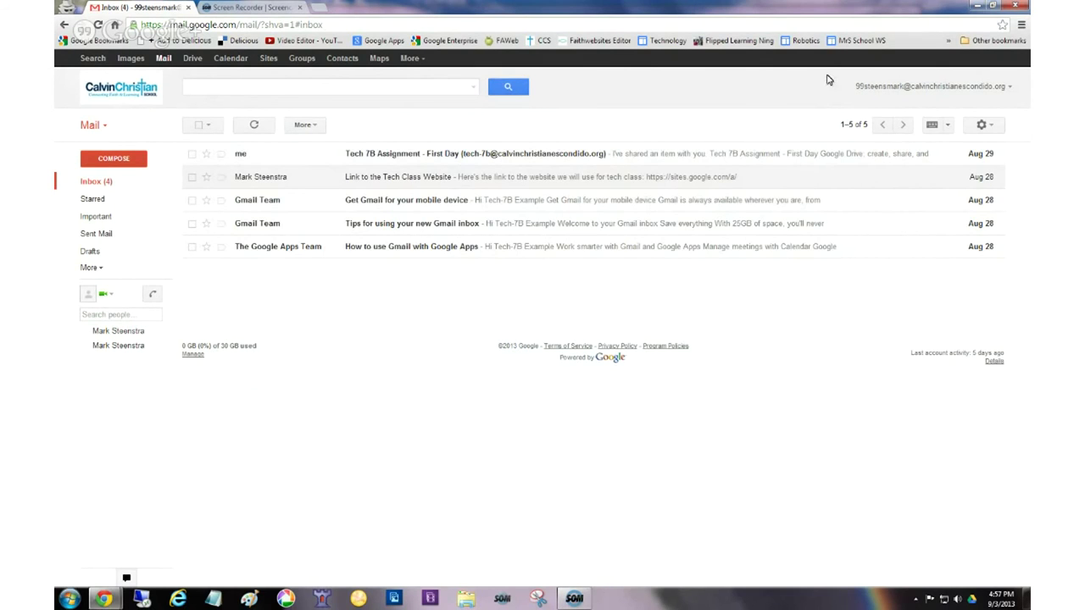
pyautogui.click(976, 9)
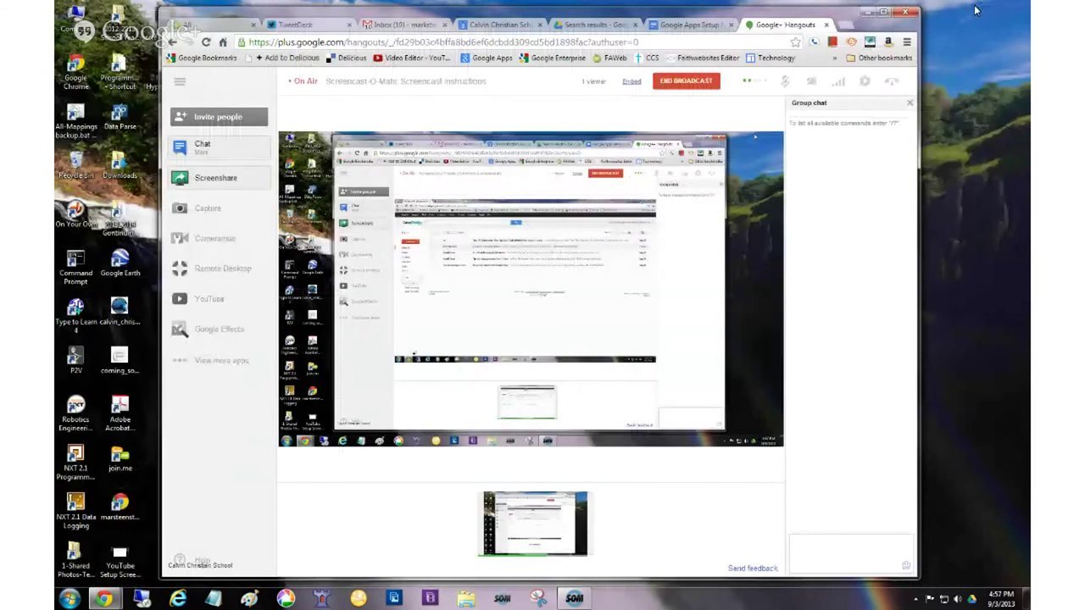
pyautogui.click(866, 14)
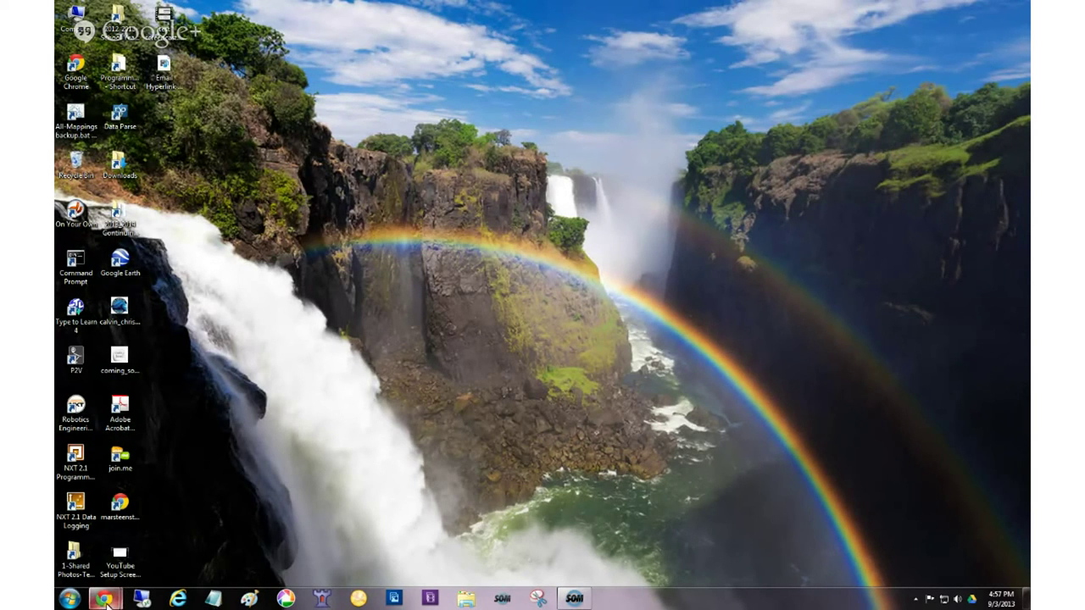
pyautogui.moveTo(103, 599)
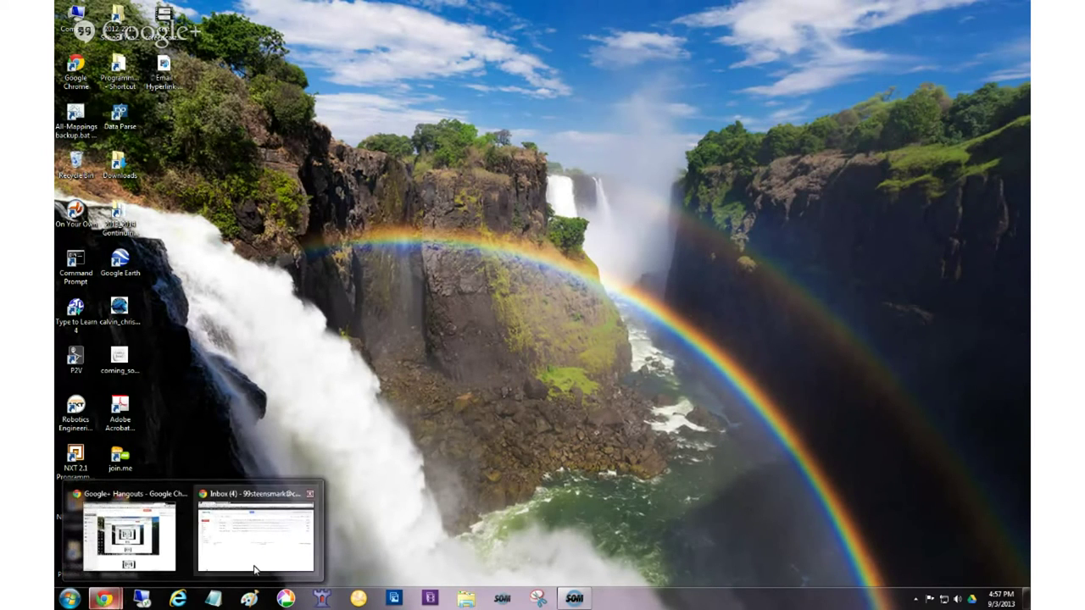
pyautogui.moveTo(248, 556)
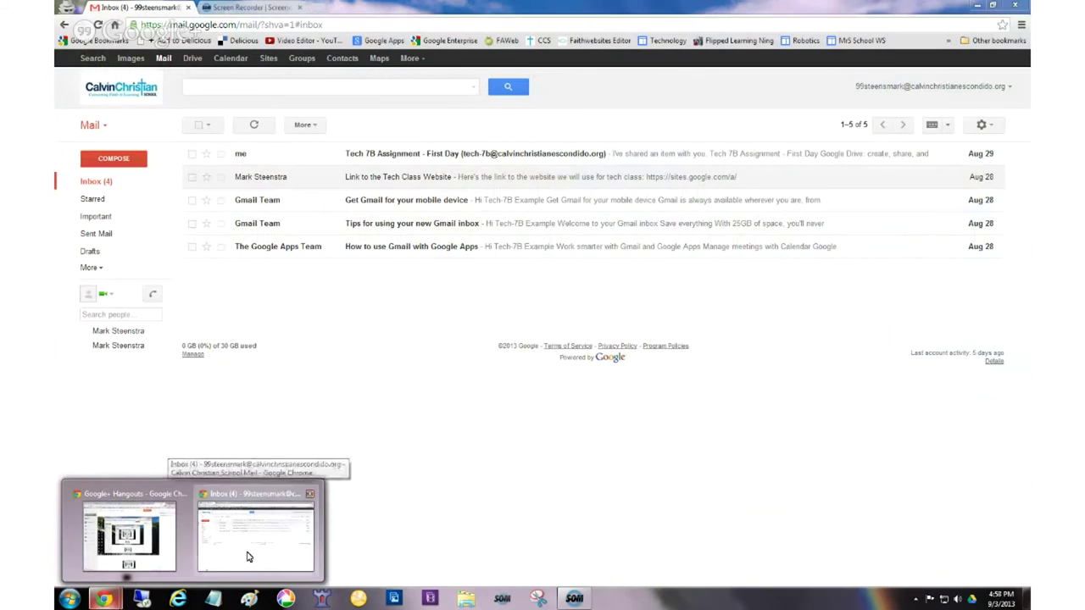
pyautogui.click(248, 557)
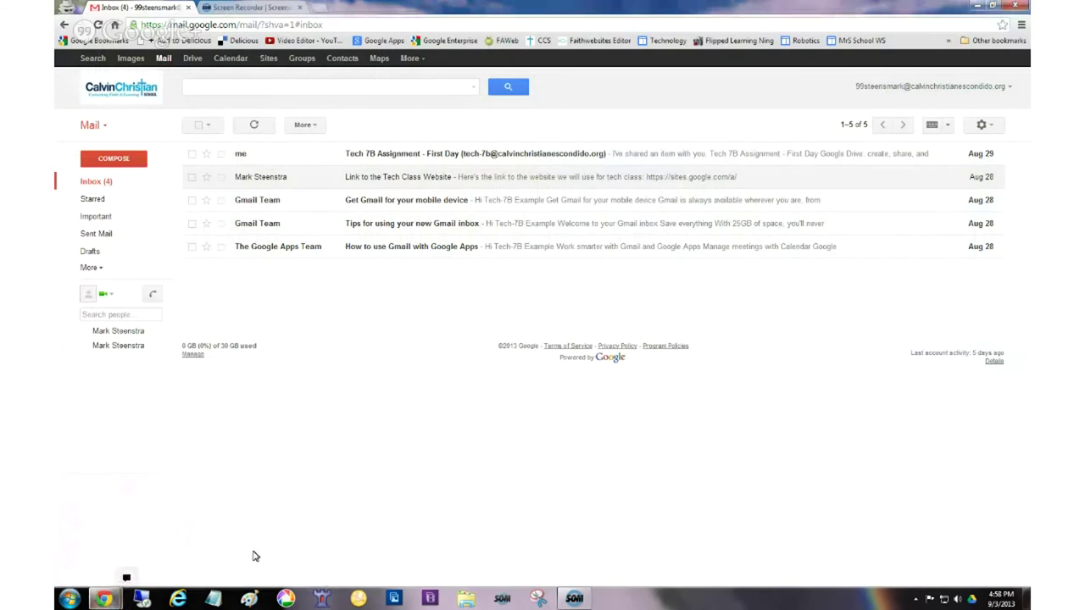
pyautogui.click(574, 604)
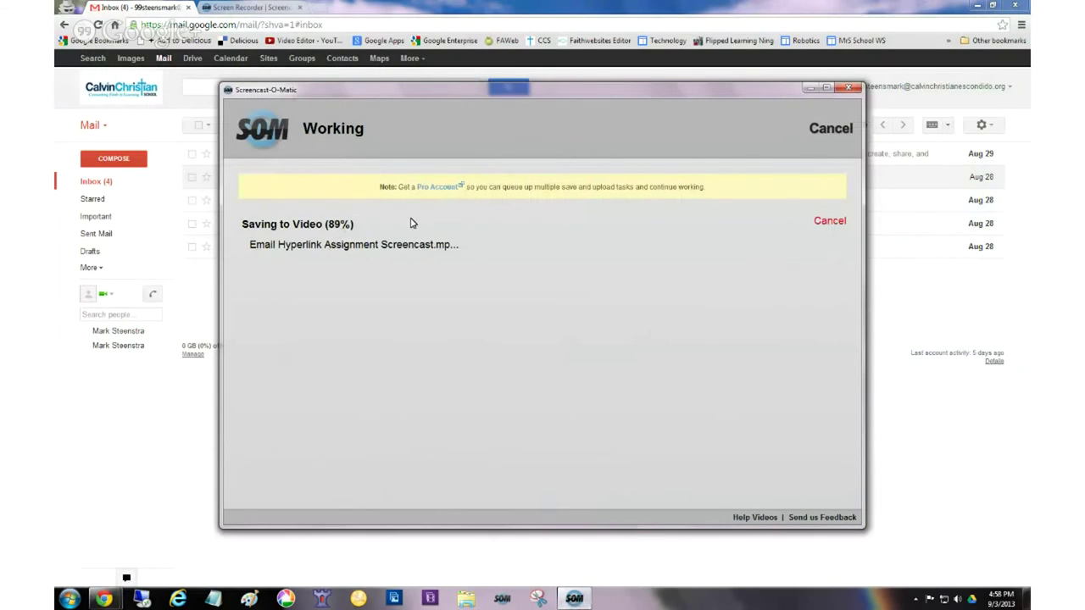
pyautogui.click(809, 90)
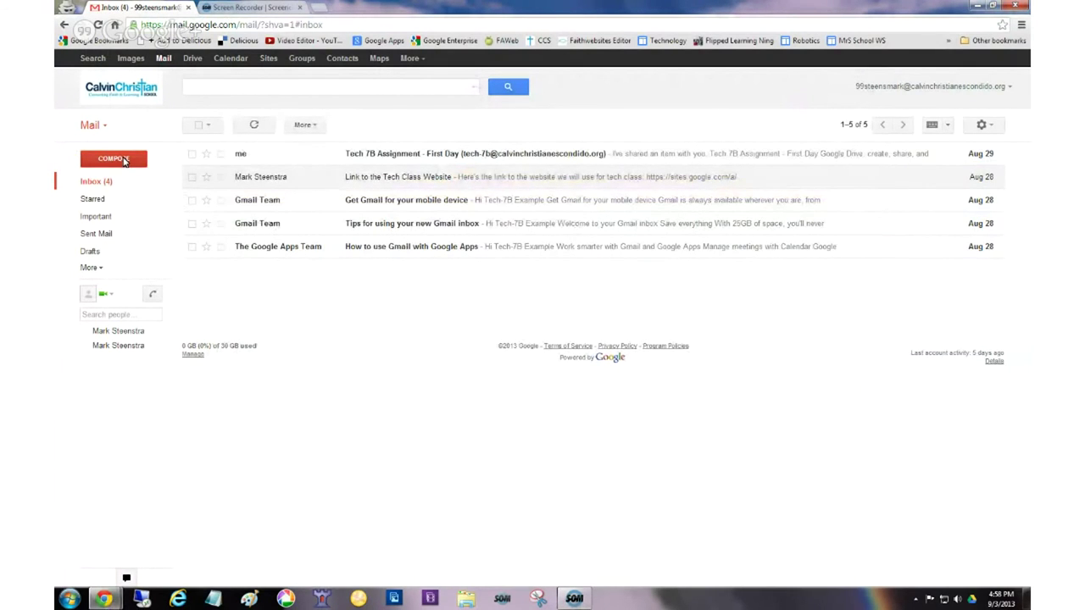
# Compose a new email and choose the teacher from the To-field contact suggestions.
pyautogui.click(119, 159)
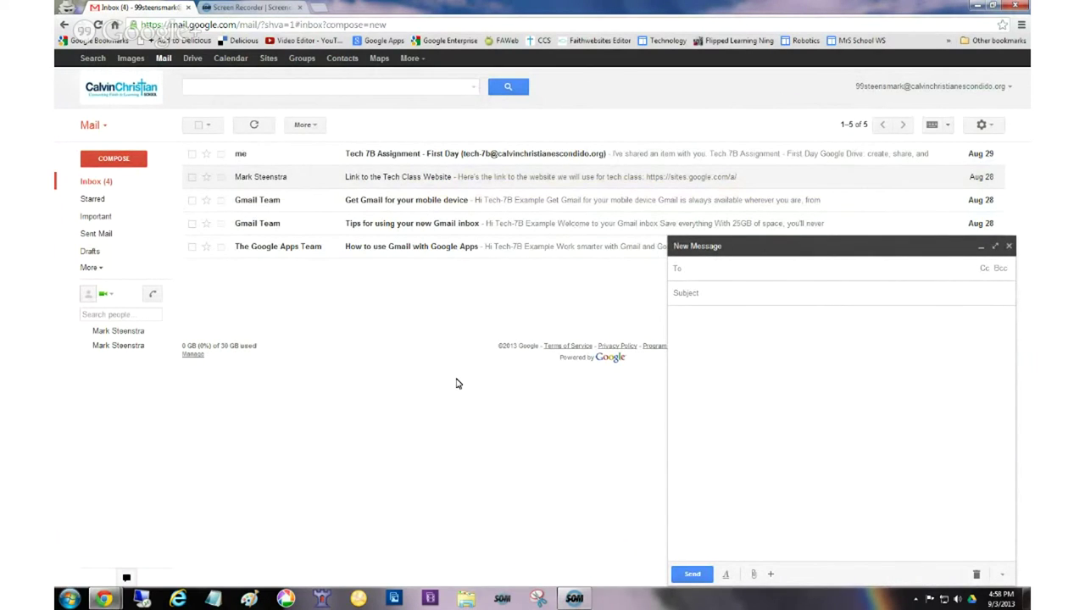
pyautogui.write('mark')
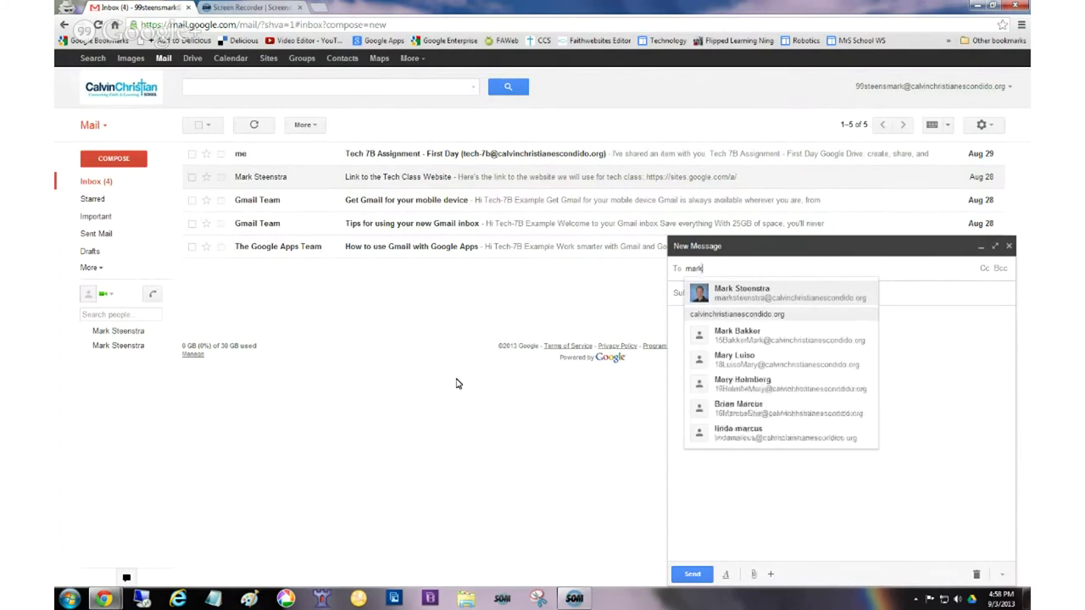
pyautogui.click(738, 293)
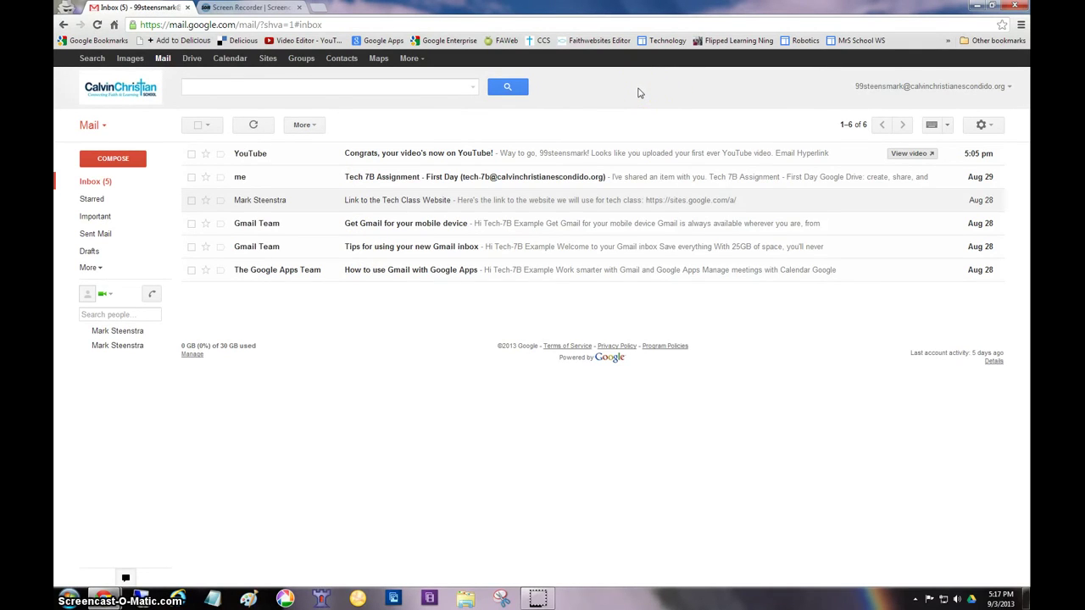
pyautogui.click(597, 92)
pyautogui.click(123, 156)
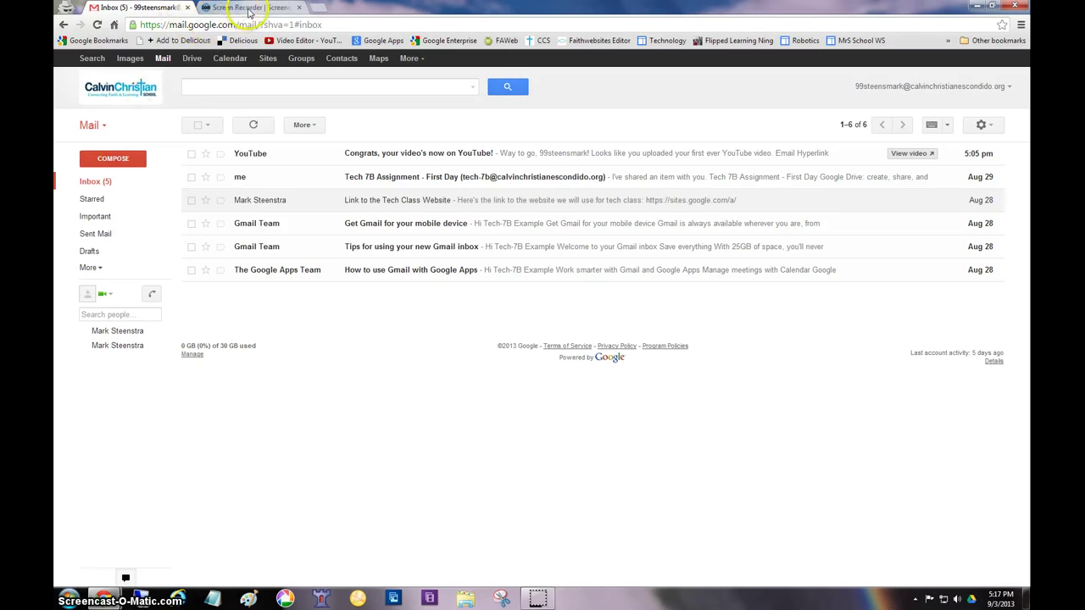
# Open youtube.com in a new tab and go to the Video Manager.
pyautogui.click(316, 7)
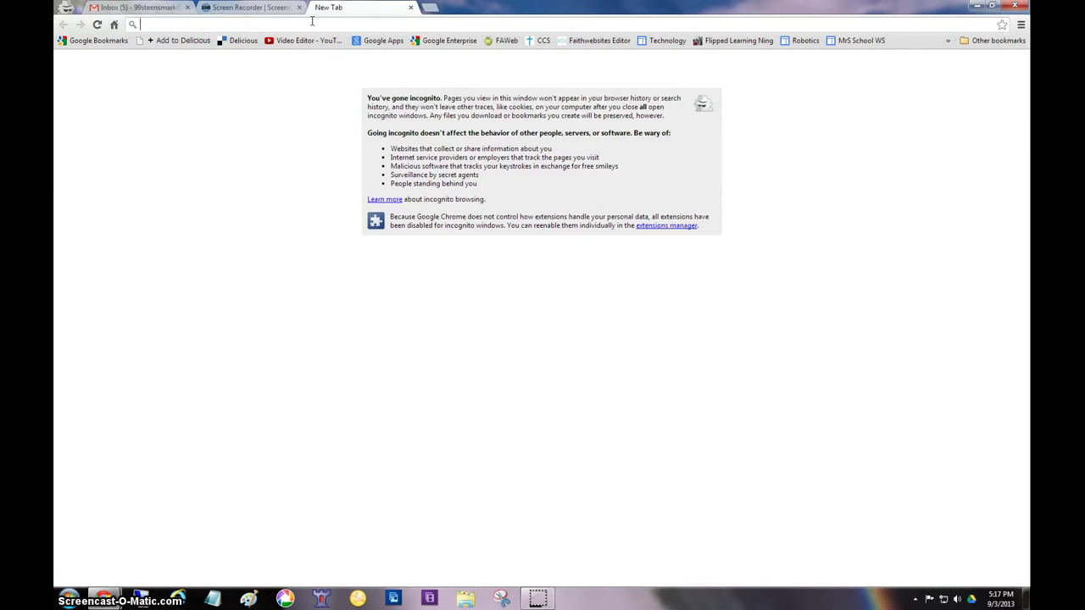
pyautogui.write('youtube.com')
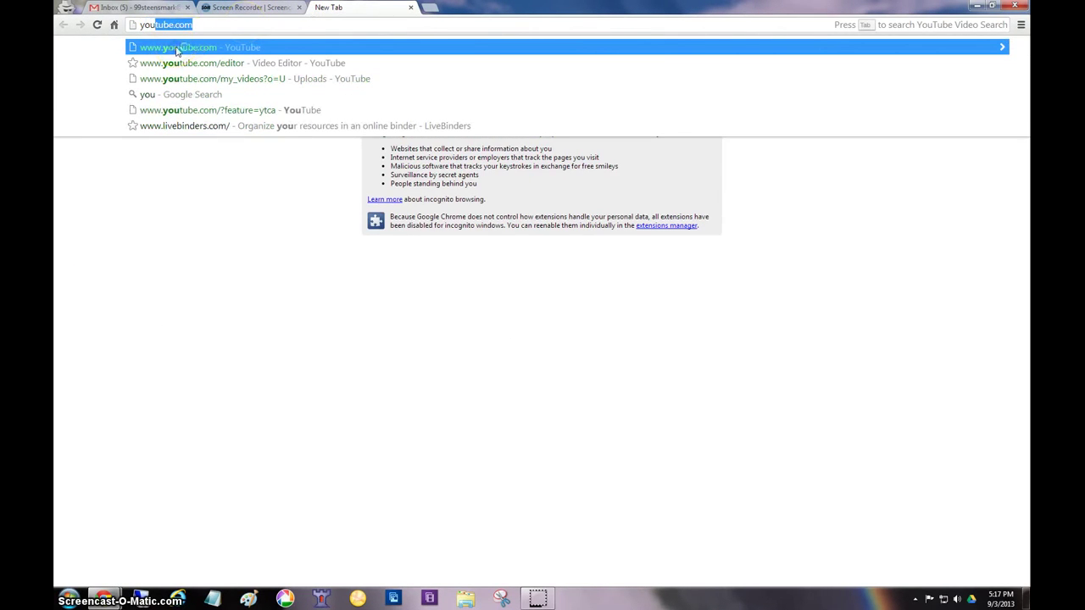
pyautogui.click(177, 48)
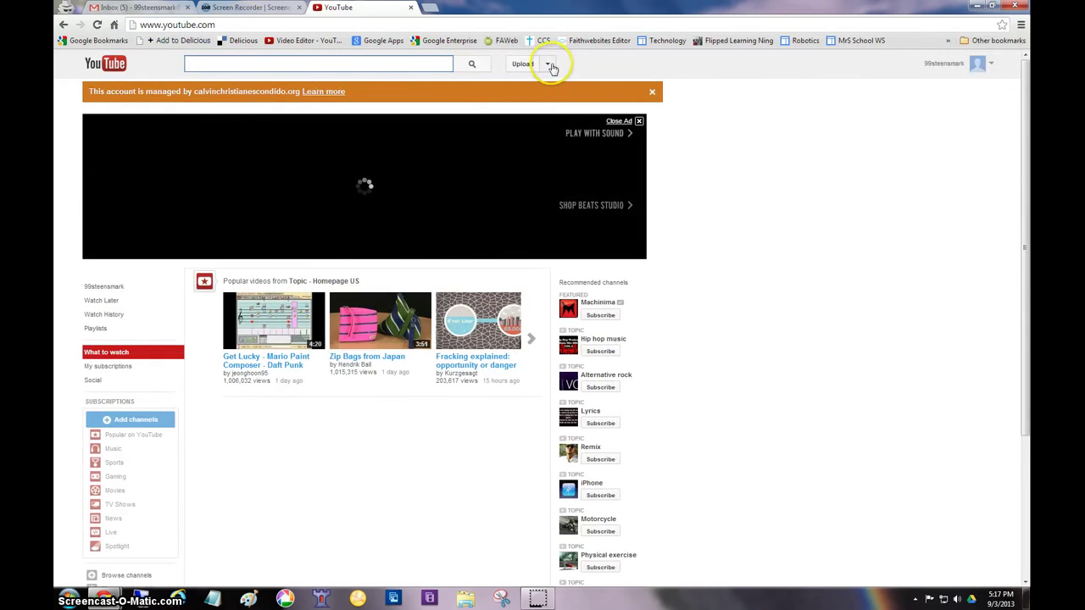
pyautogui.click(551, 68)
pyautogui.click(520, 97)
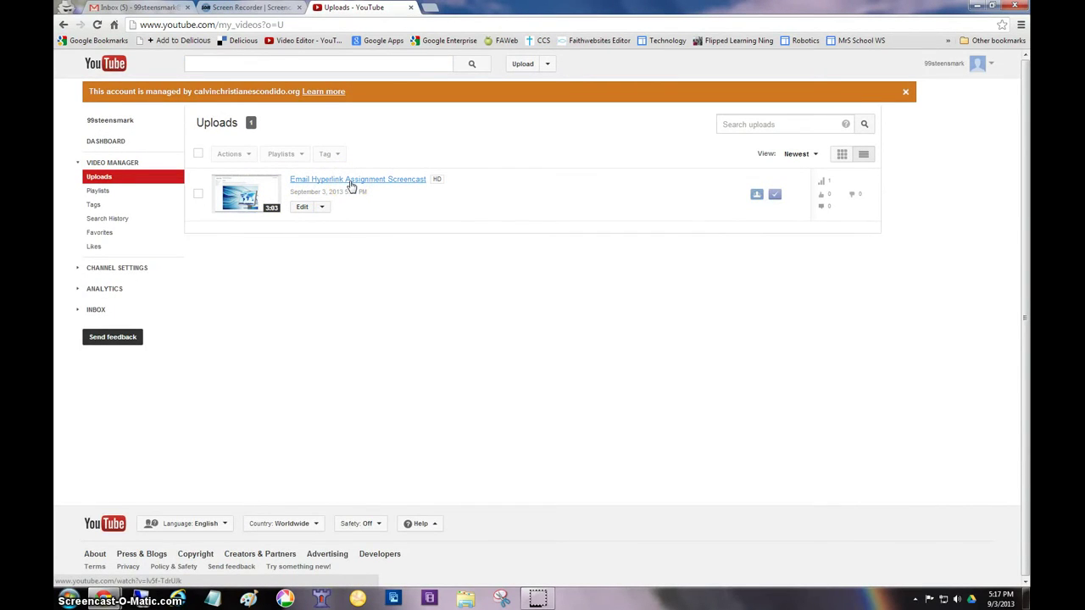
# Open the 'Email Hyperlink Assignment Screencast' watch page, pause it, and select its URL.
pyautogui.click(245, 195)
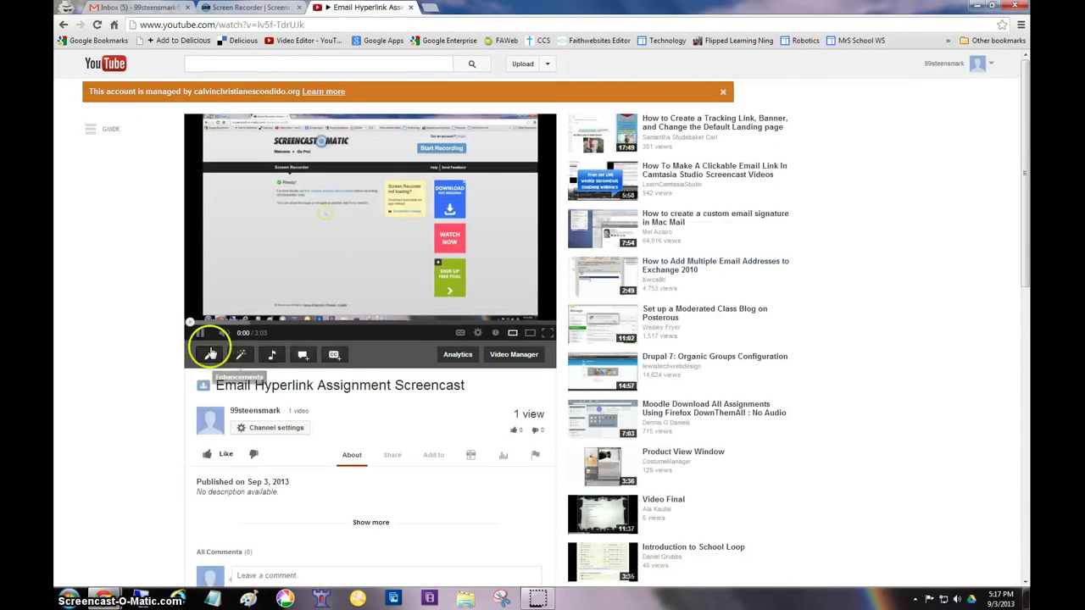
pyautogui.click(202, 337)
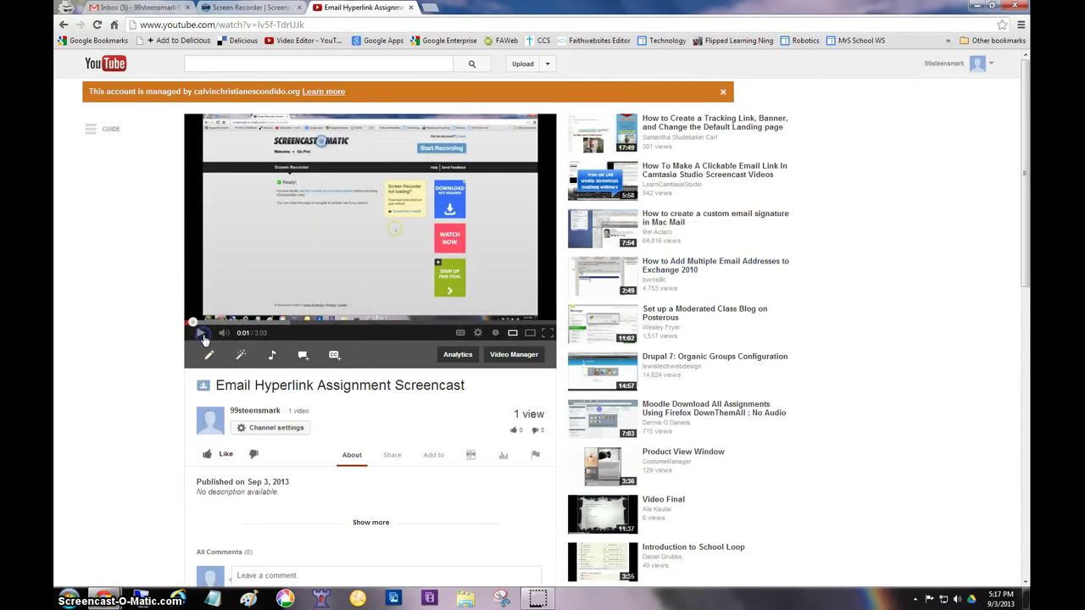
pyautogui.click(207, 25)
pyautogui.hotkey('ctrl', 'c')
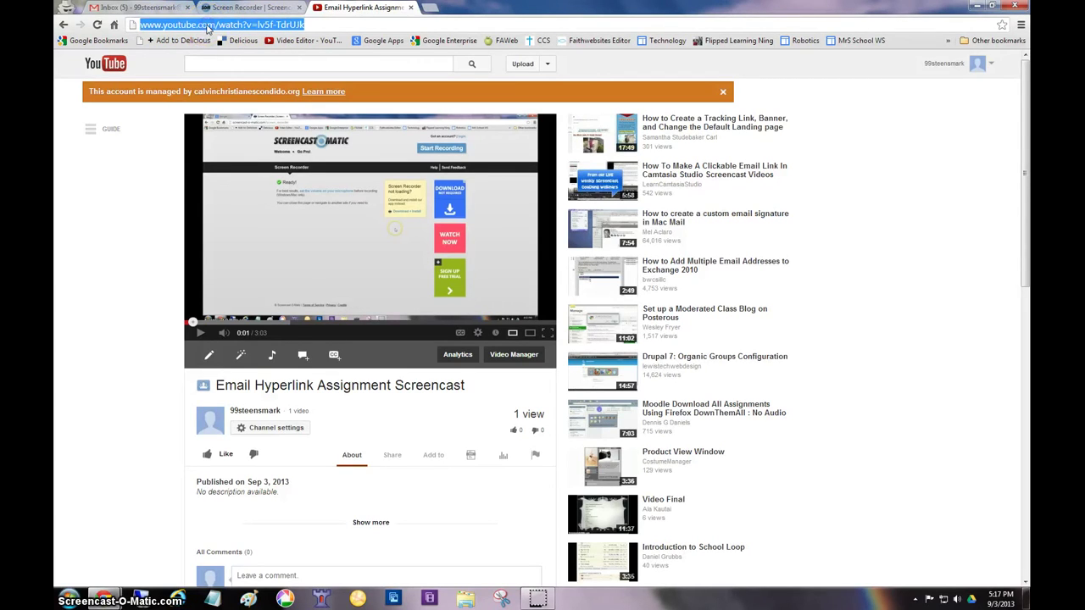
# Start a new email to the teacher with the subject 'Screencast Assignment'.
pyautogui.click(154, 7)
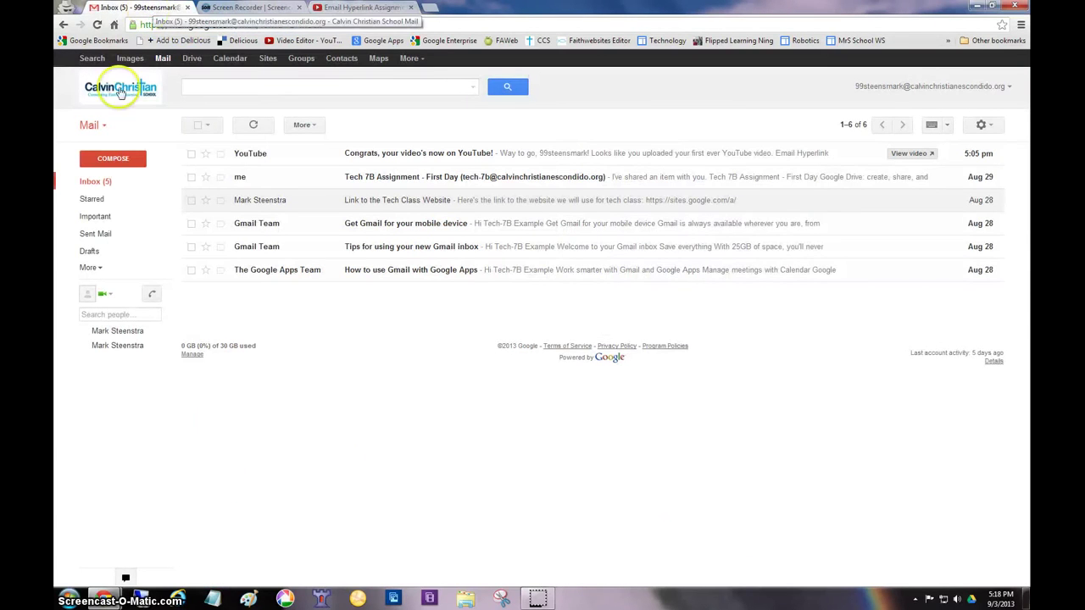
pyautogui.click(123, 159)
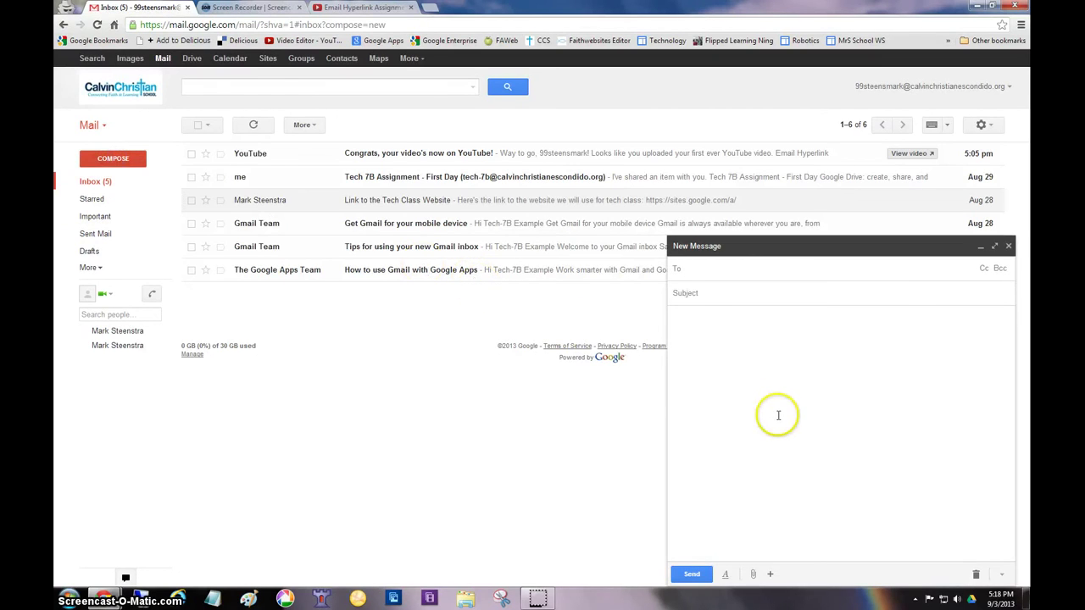
pyautogui.write('mark')
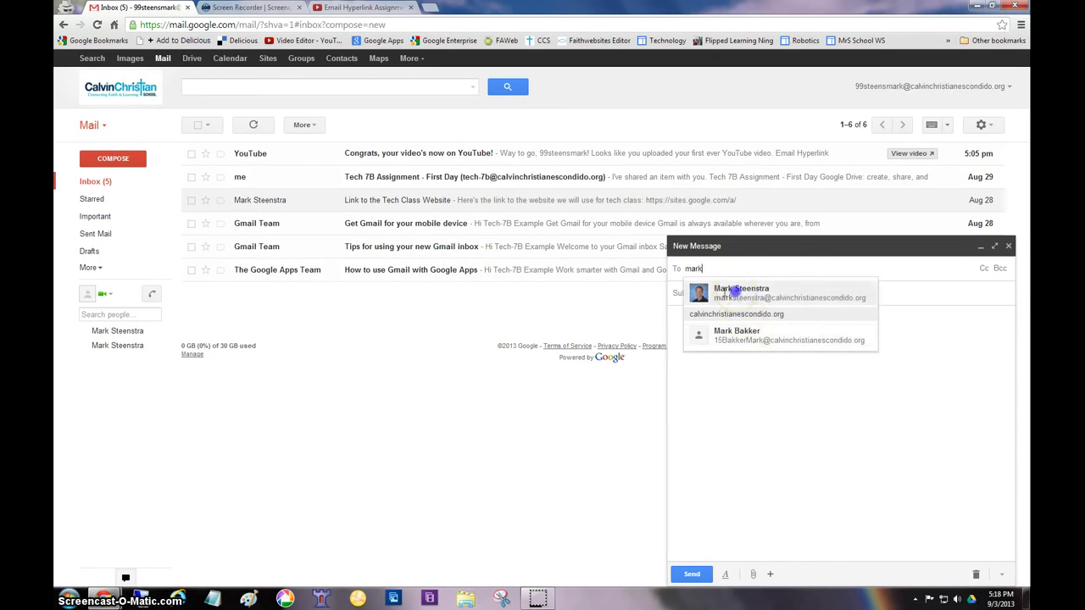
pyautogui.click(734, 291)
pyautogui.click(684, 292)
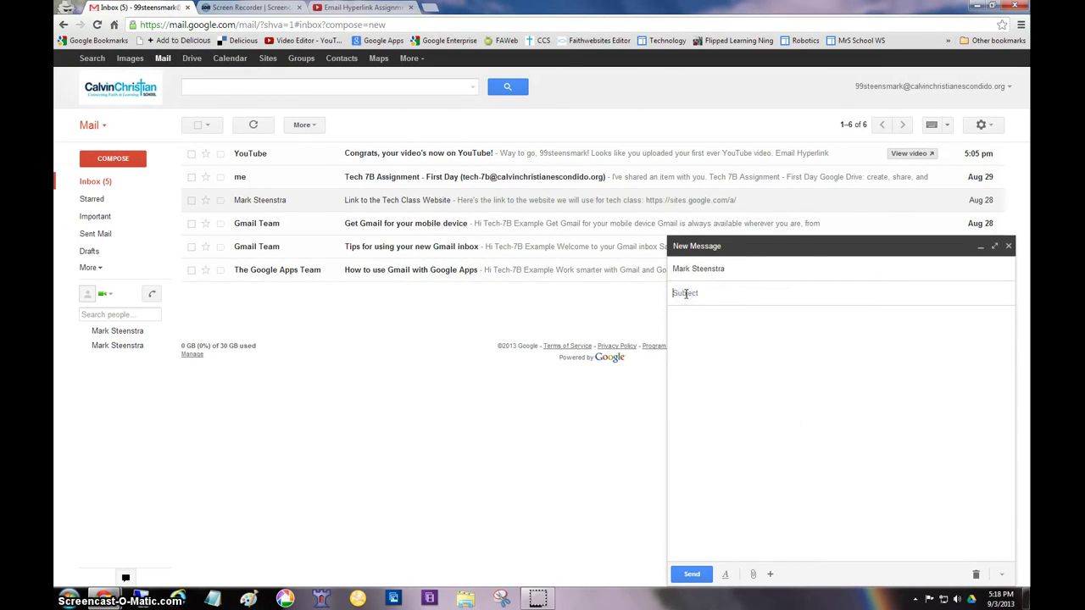
pyautogui.write('Scre')
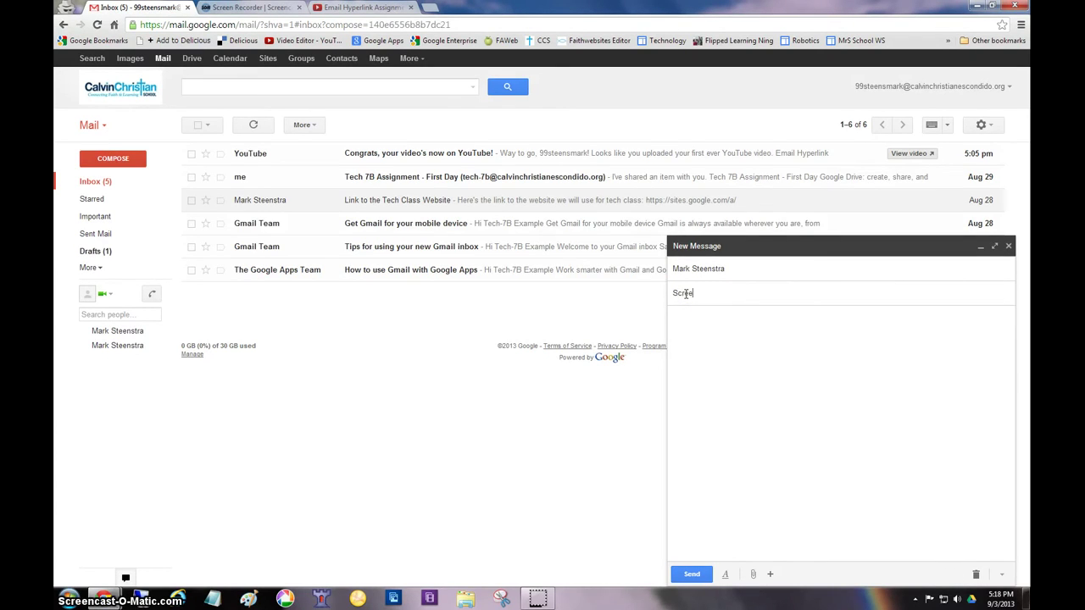
pyautogui.write('encast Assignment')
# Paste the YouTube video link into the body and send the email.
pyautogui.click(701, 319)
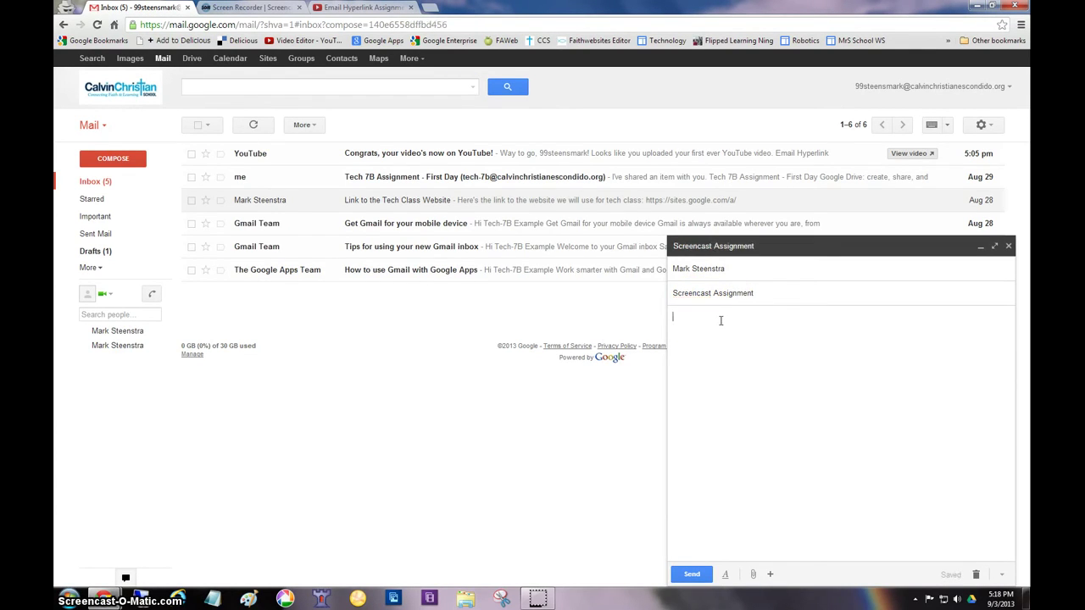
pyautogui.hotkey('ctrl', 'v')
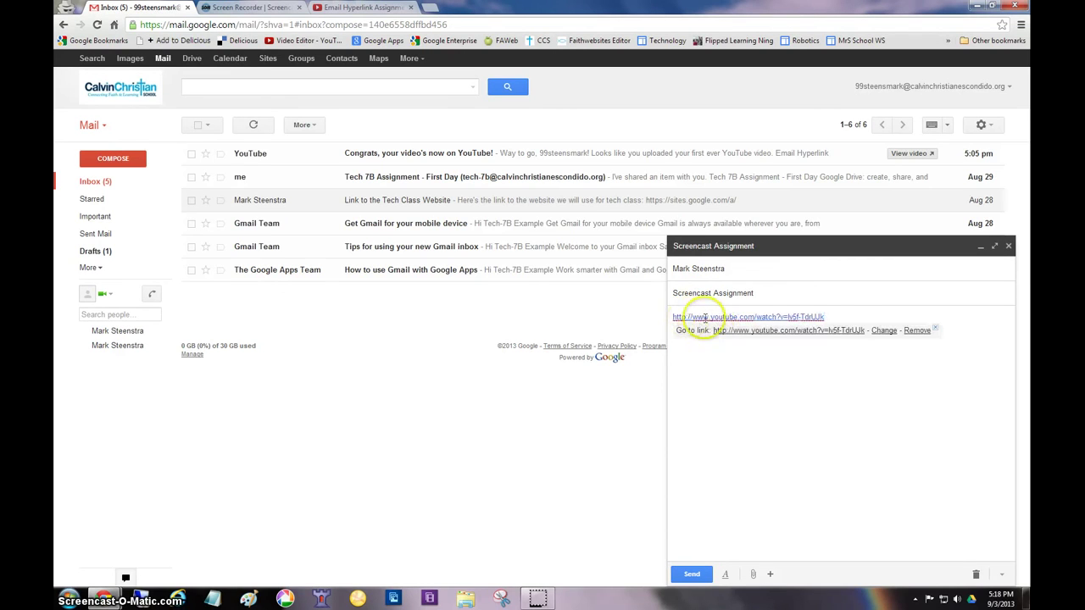
pyautogui.click(847, 409)
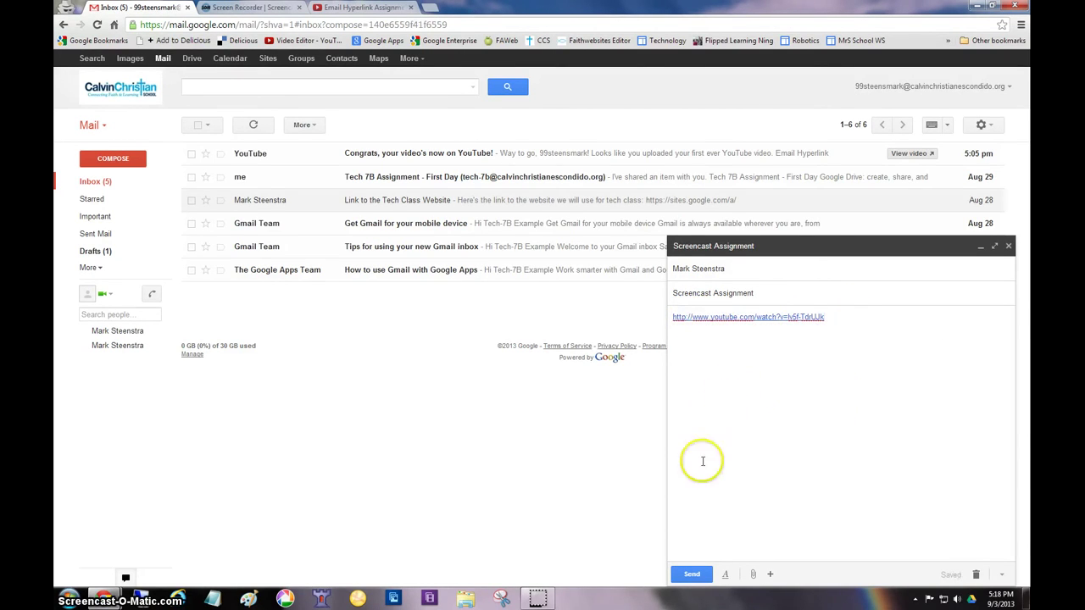
pyautogui.click(689, 574)
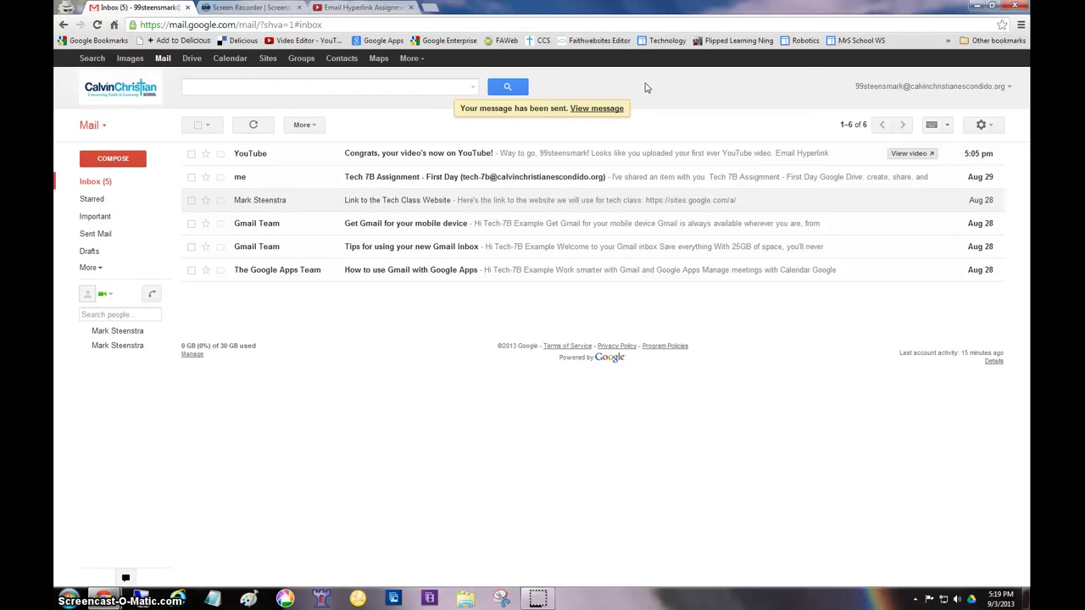
# Open the uploaded video's Info and Settings page from the Video Manager.
pyautogui.click(356, 8)
pyautogui.click(188, 197)
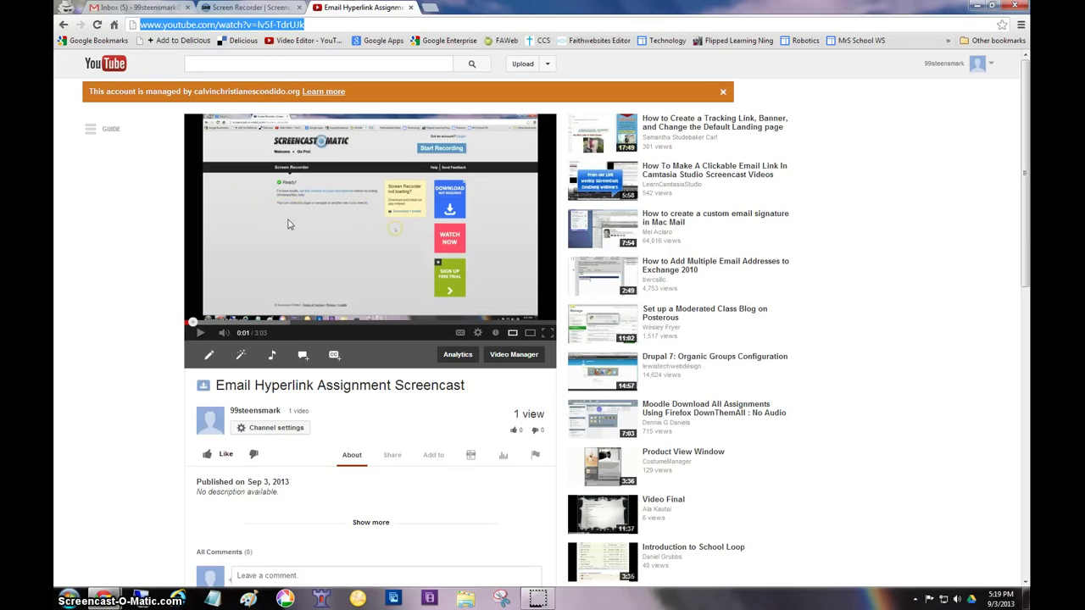
pyautogui.click(548, 64)
pyautogui.click(515, 98)
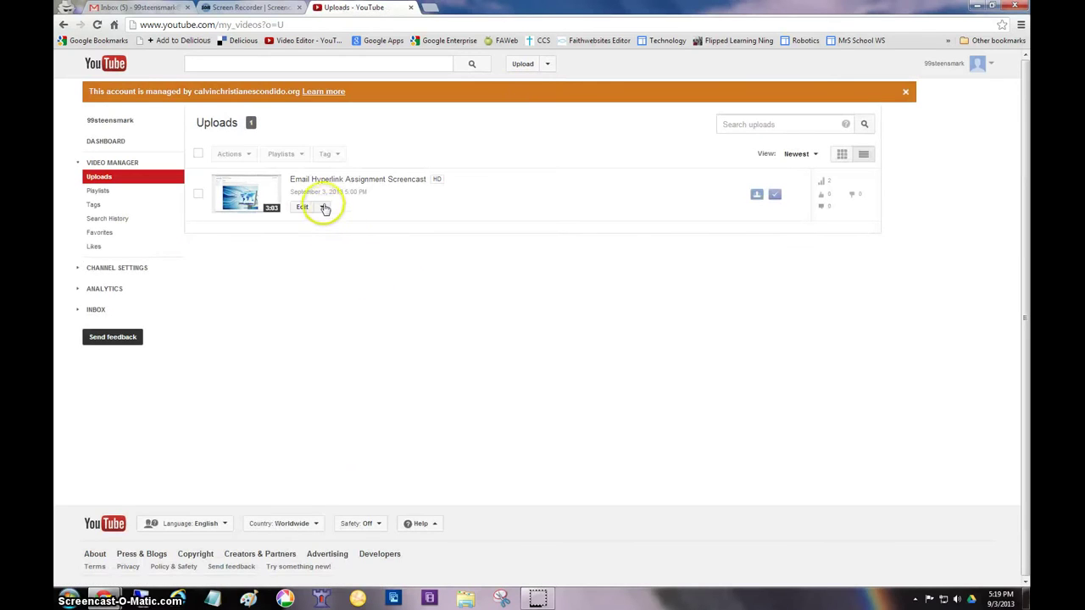
pyautogui.click(324, 207)
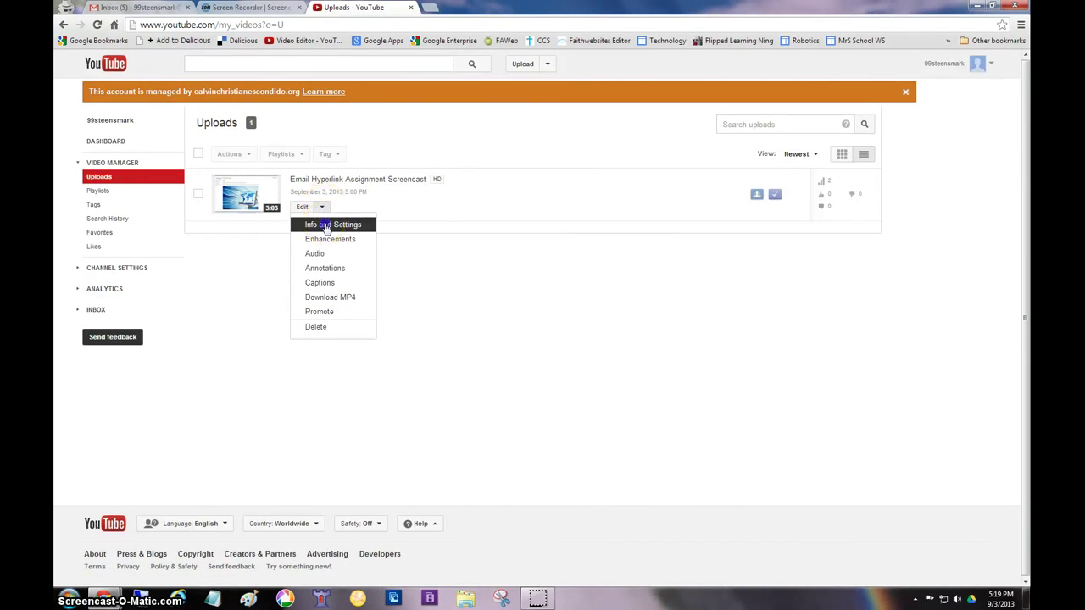
pyautogui.click(326, 225)
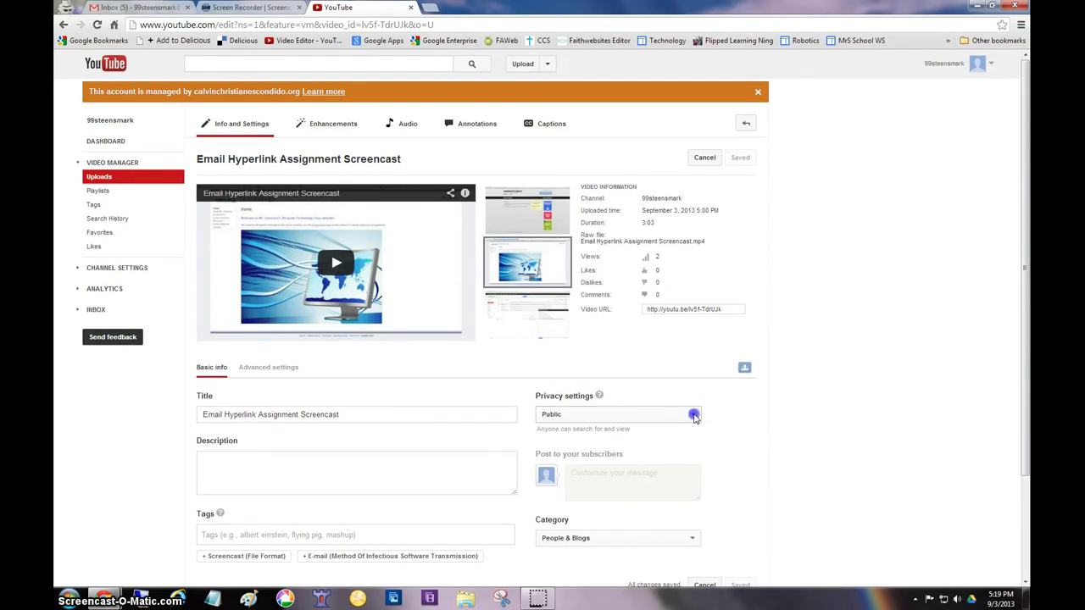
# Confirm the privacy stays Public, then close the YouTube tab without saving changes.
pyautogui.click(694, 416)
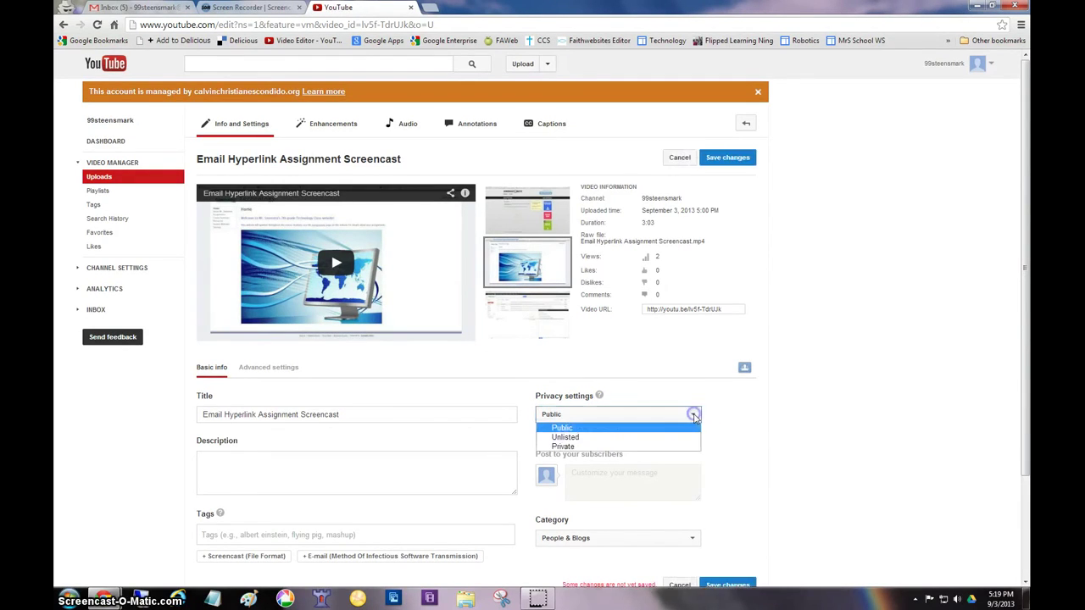
pyautogui.click(566, 447)
pyautogui.click(694, 414)
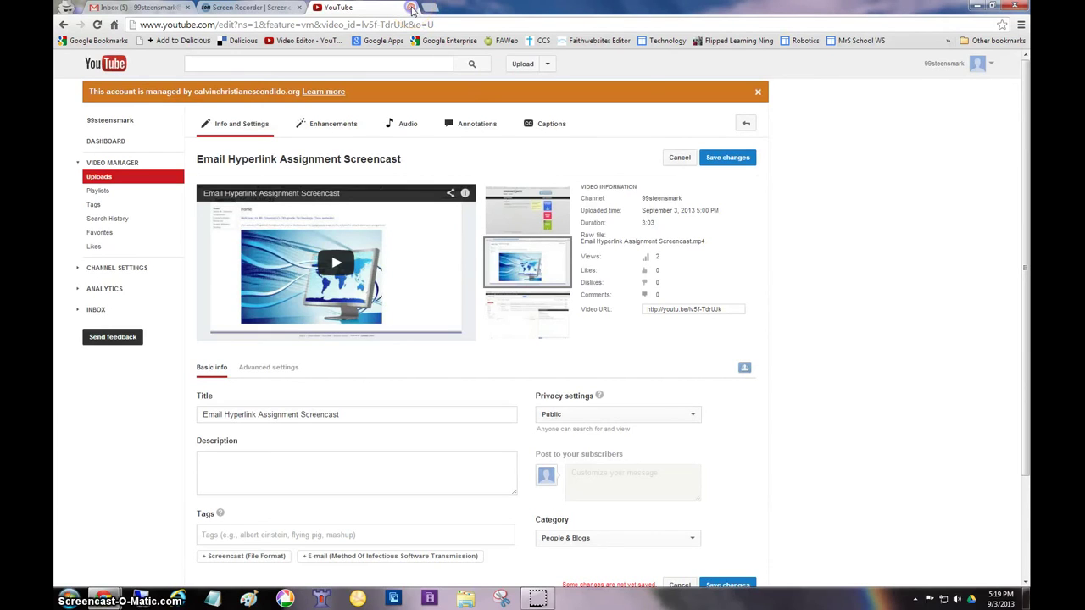
pyautogui.click(411, 8)
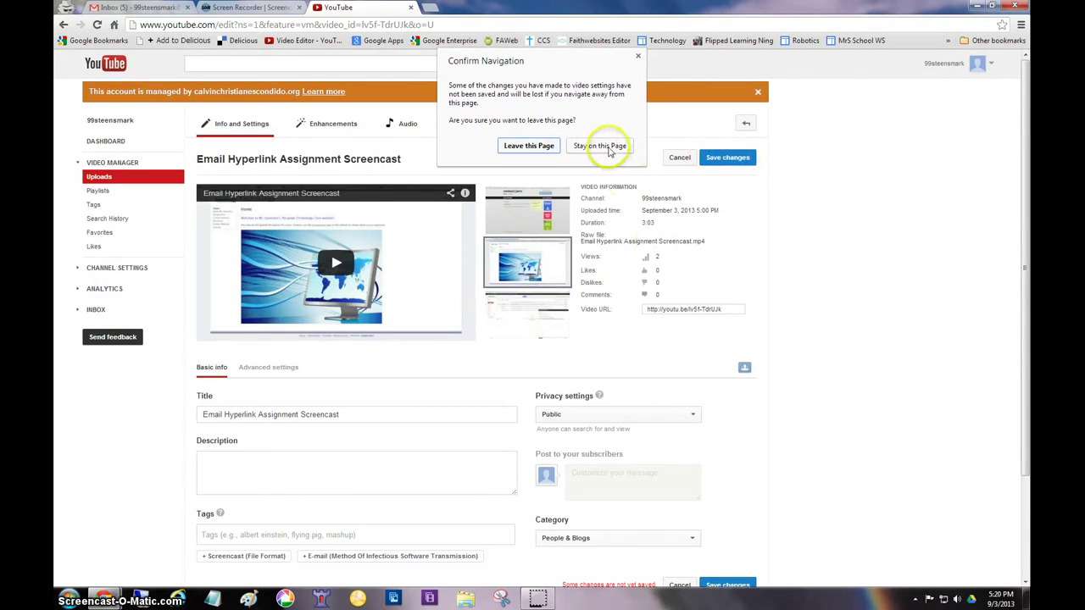
pyautogui.click(529, 146)
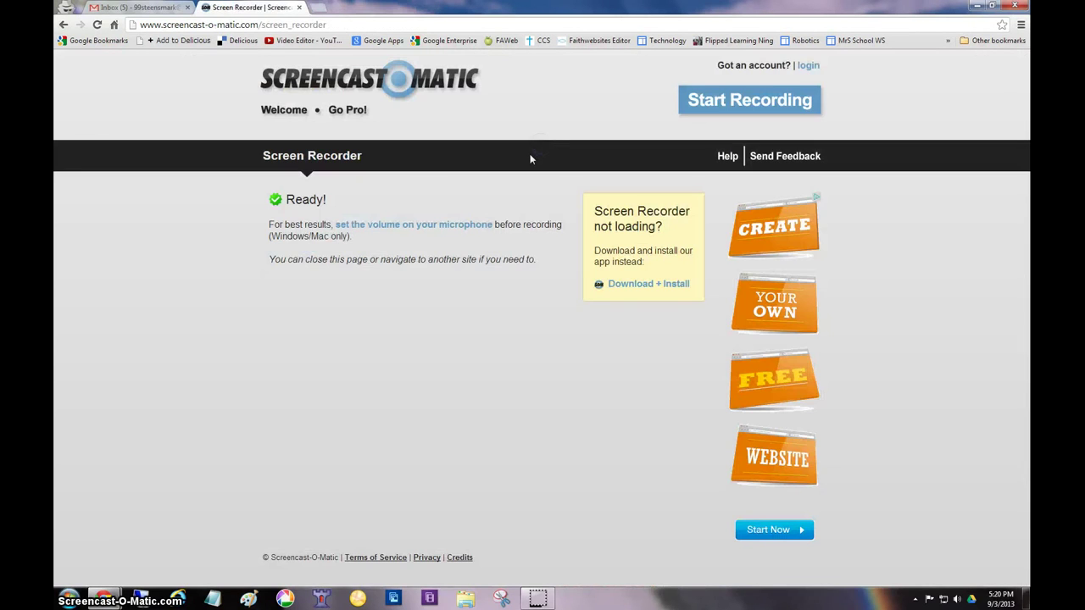
# Switch back to the Gmail inbox tab.
pyautogui.click(140, 8)
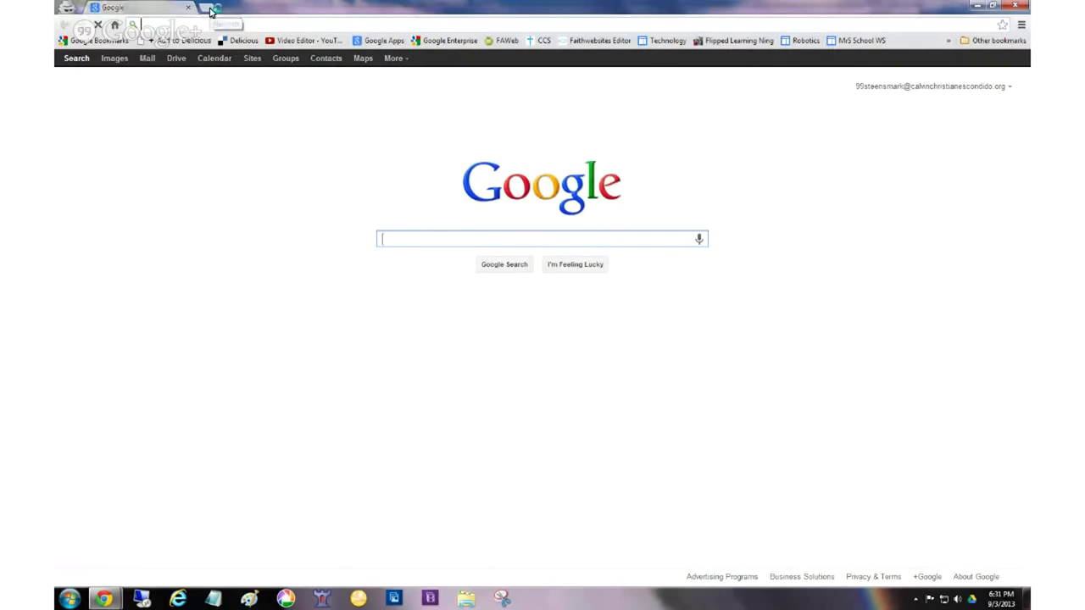
# Load youtube.com in a new Chrome tab and go to its Upload page.
pyautogui.click(209, 7)
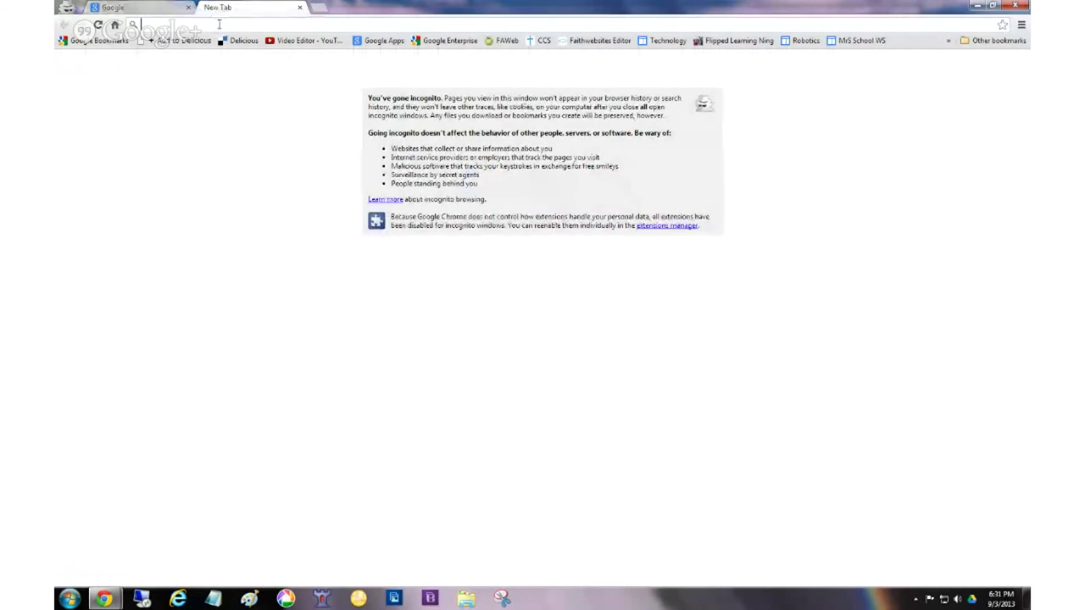
pyautogui.write('youtube.com')
pyautogui.click(191, 47)
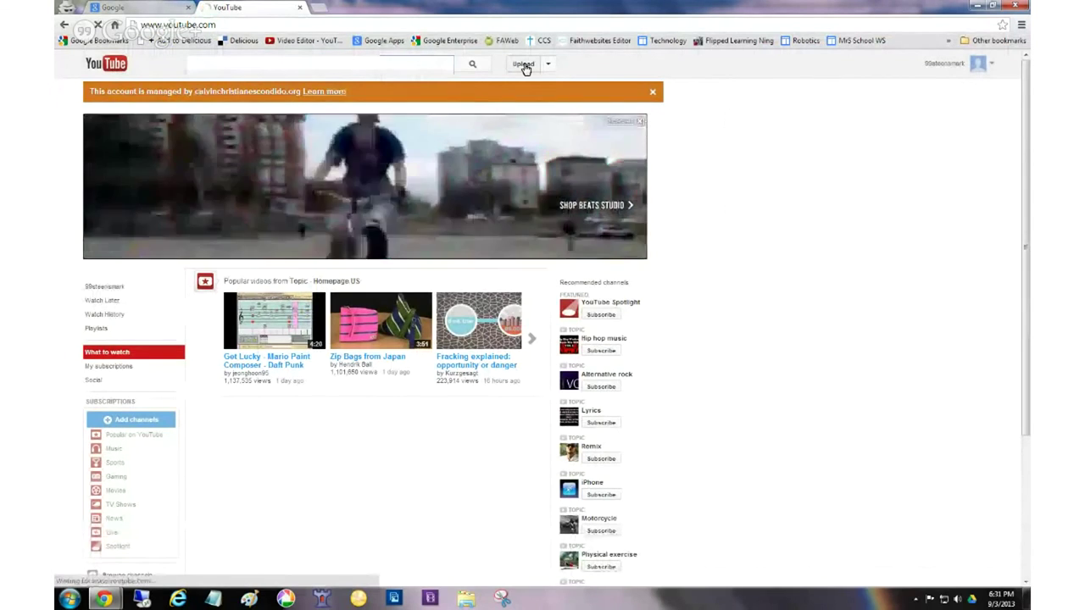
pyautogui.click(523, 66)
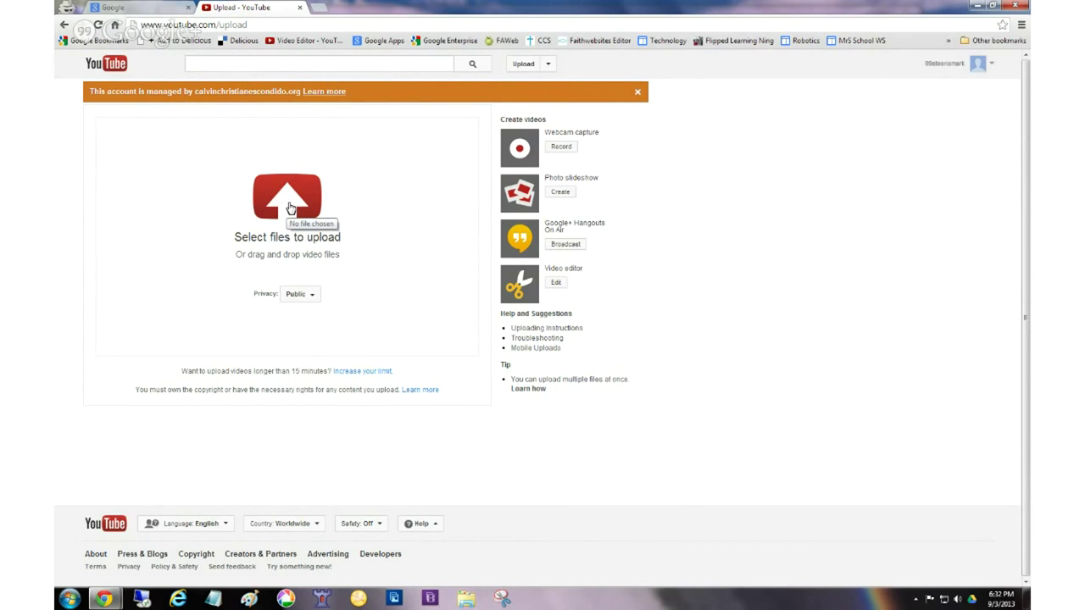
# Select Email Hyperlink Assignment Screencast.mp4 from the Desktop as the video file to upload.
pyautogui.click(290, 208)
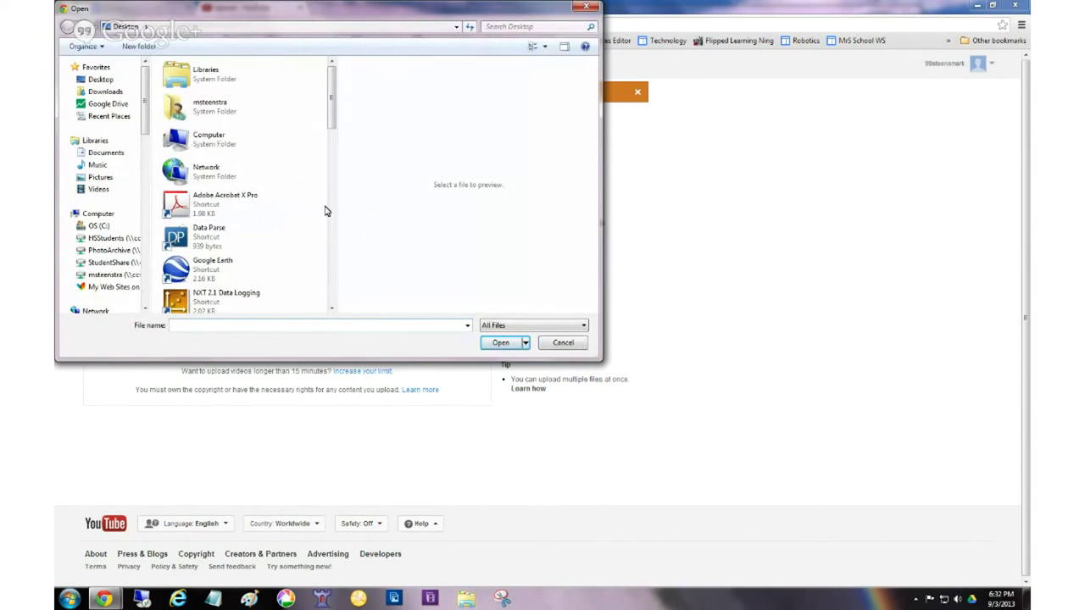
pyautogui.click(95, 81)
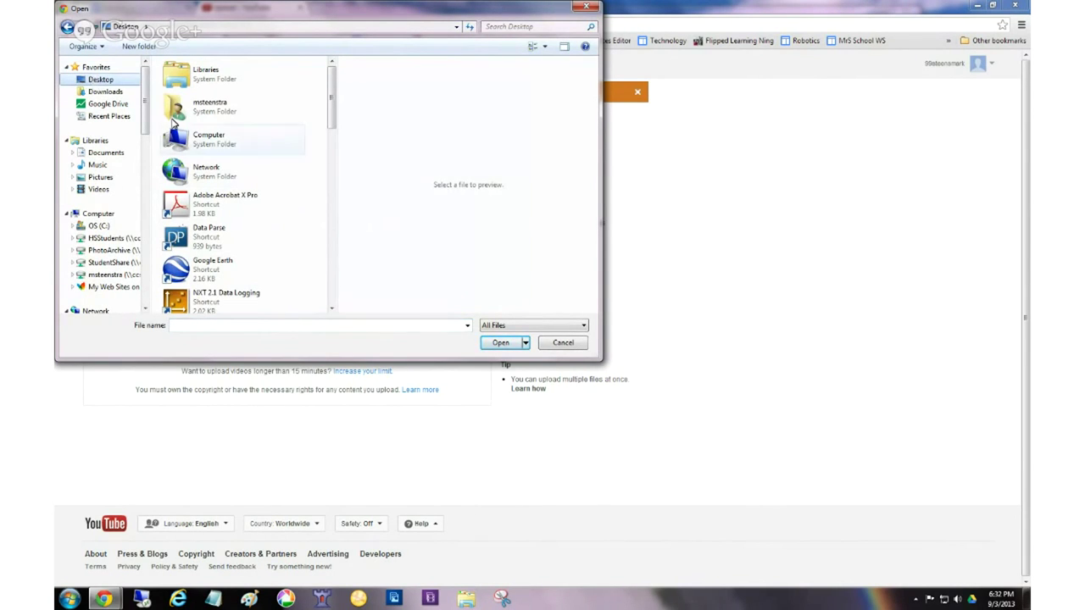
pyautogui.moveTo(331, 107)
pyautogui.mouseDown()
pyautogui.moveTo(331, 295)
pyautogui.moveTo(332, 108)
pyautogui.mouseUp()
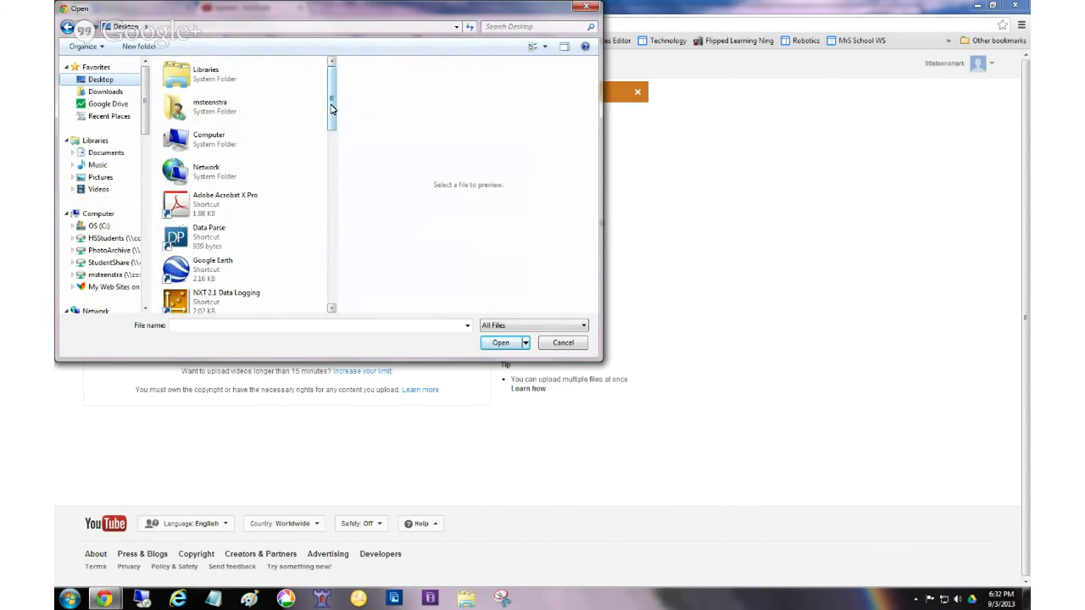
pyautogui.moveTo(331, 107); pyautogui.dragTo(331, 239)
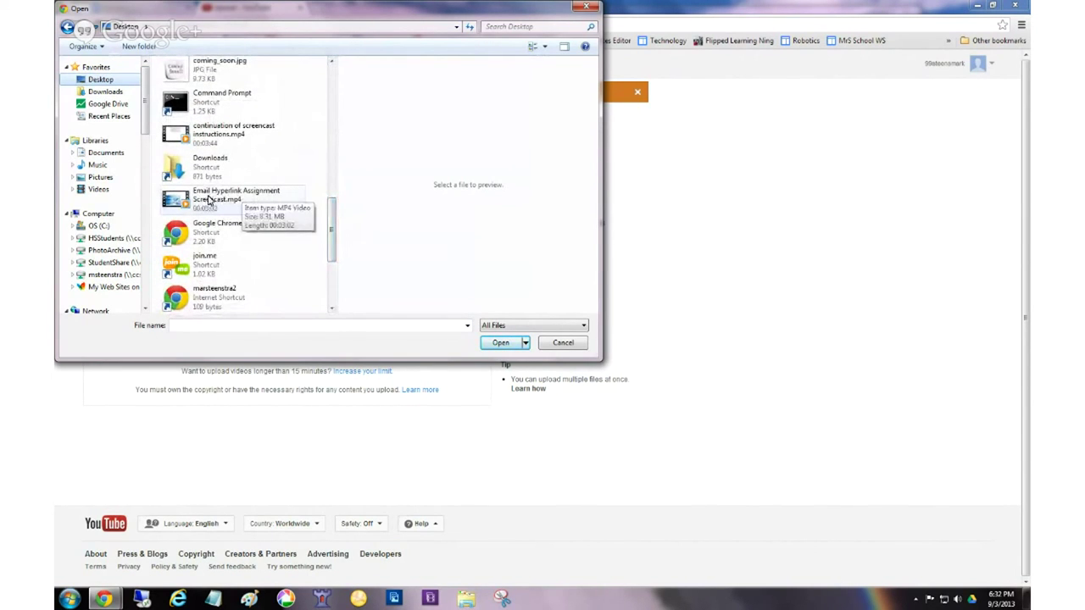
pyautogui.click(209, 199)
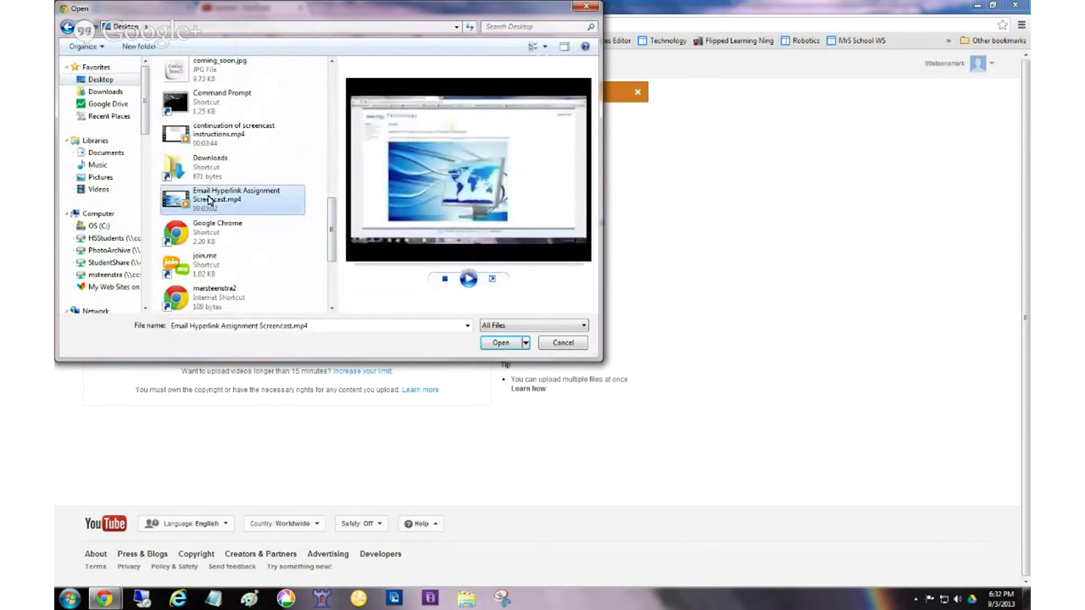
# Start uploading Email Hyperlink Assignment Screencast.mp4, then bring the Google+ Hangouts window forward.
pyautogui.click(501, 342)
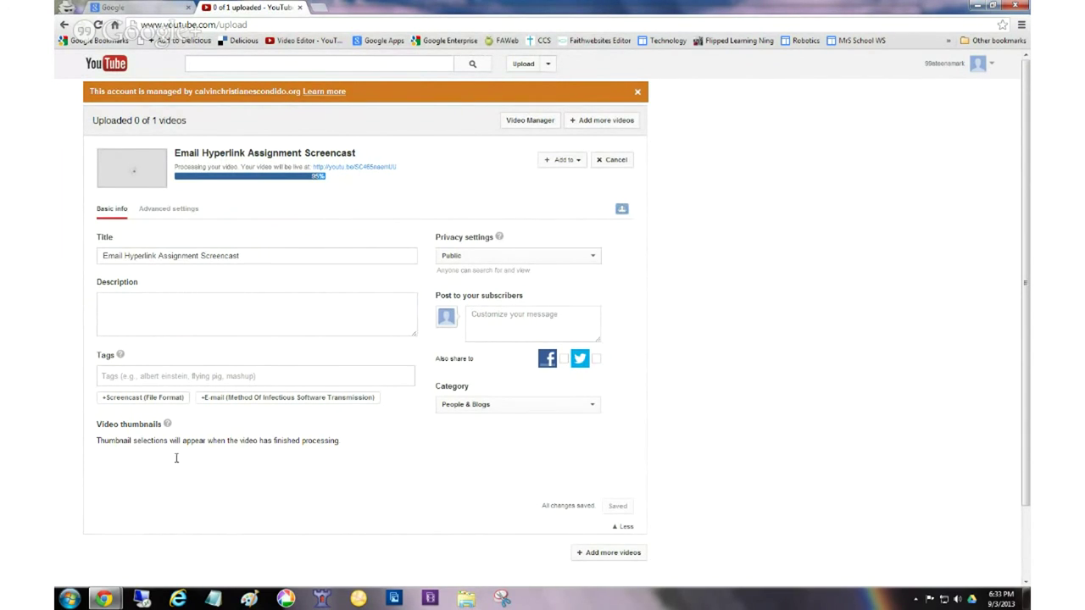
pyautogui.moveTo(110, 601)
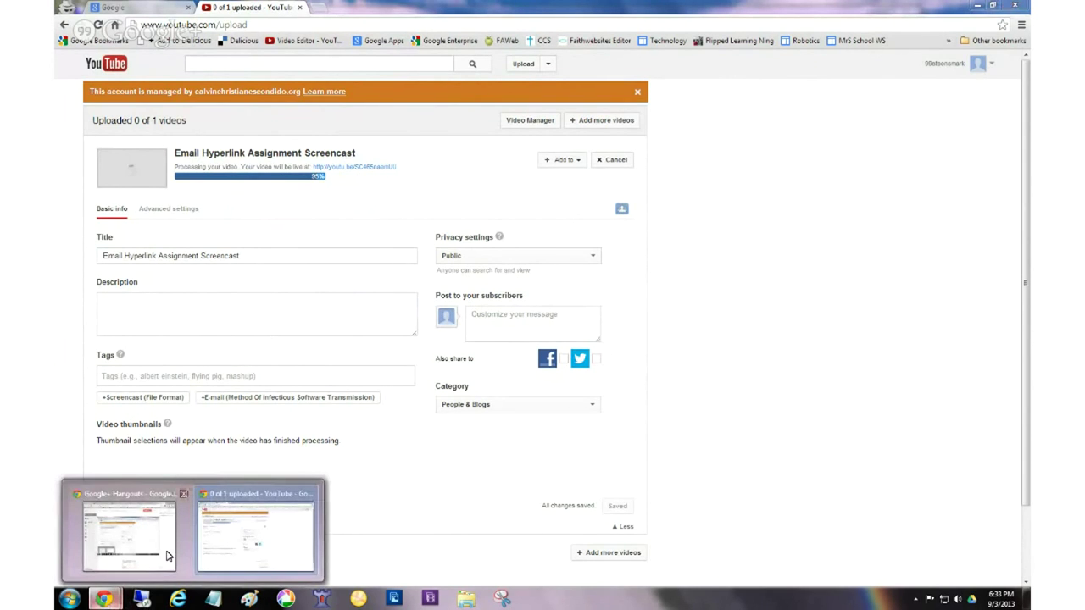
pyautogui.moveTo(165, 555)
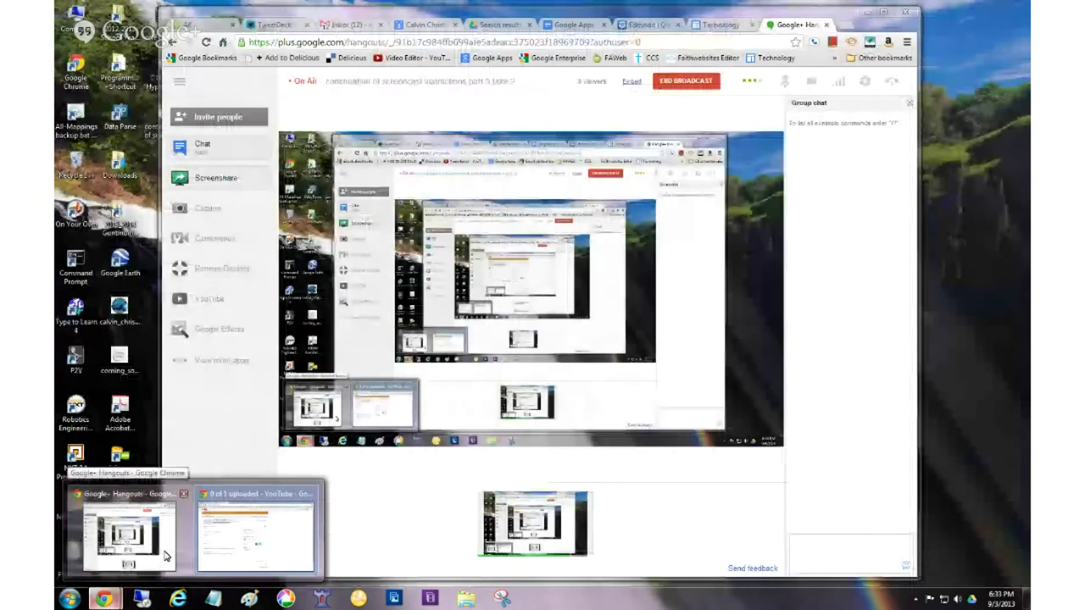
pyautogui.click(166, 555)
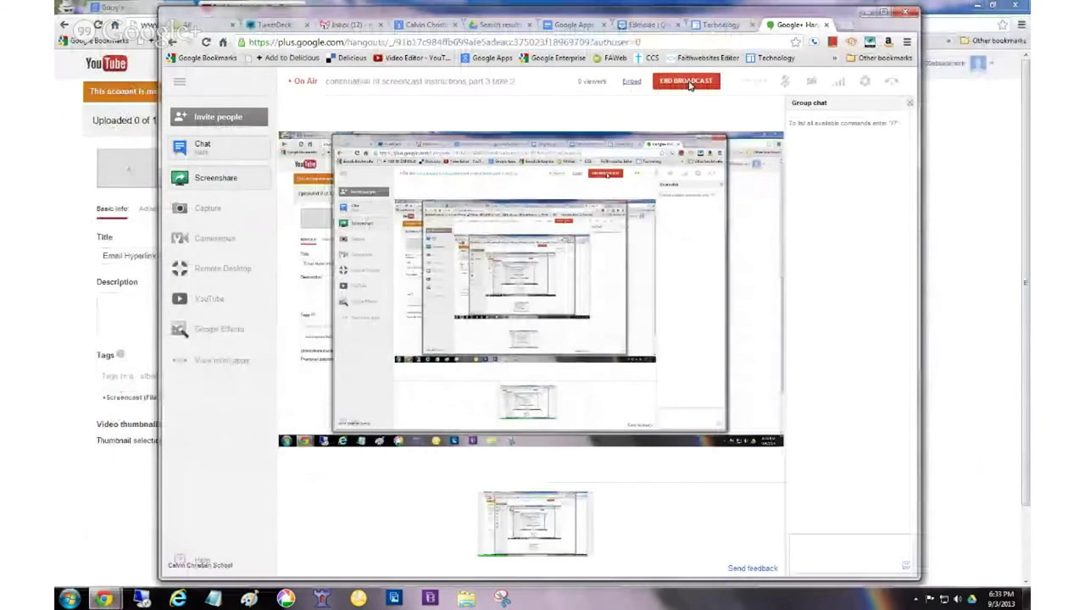